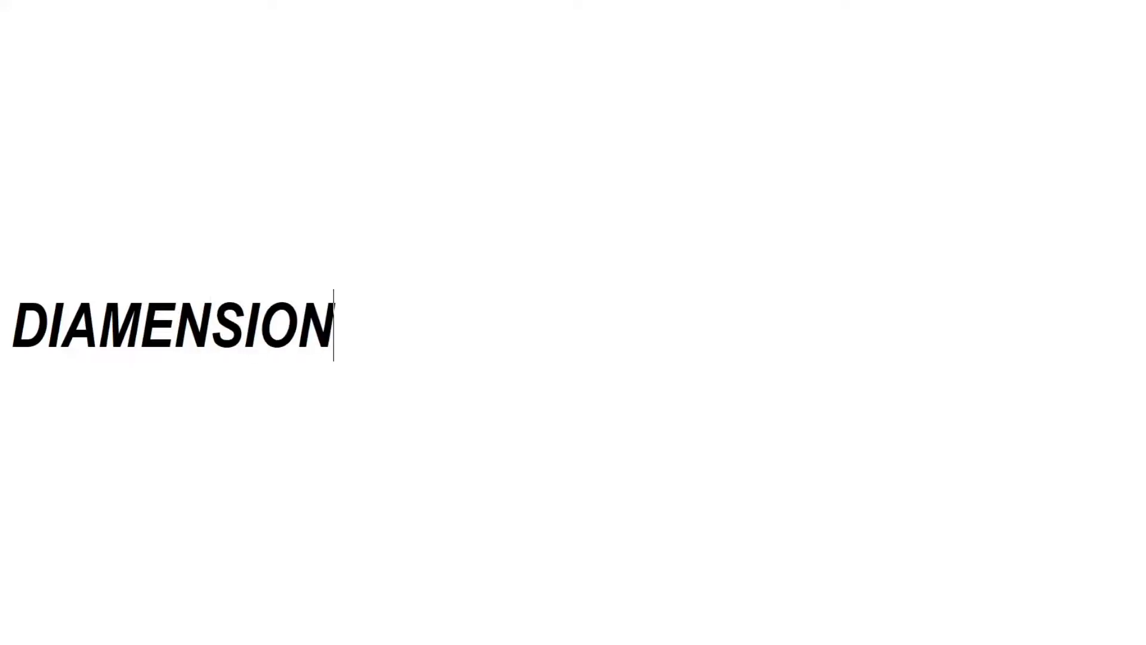
Step: Type the title card heading 'DIAMENSION FILE IN COMMENT'
text( FILE IN COMMENT)
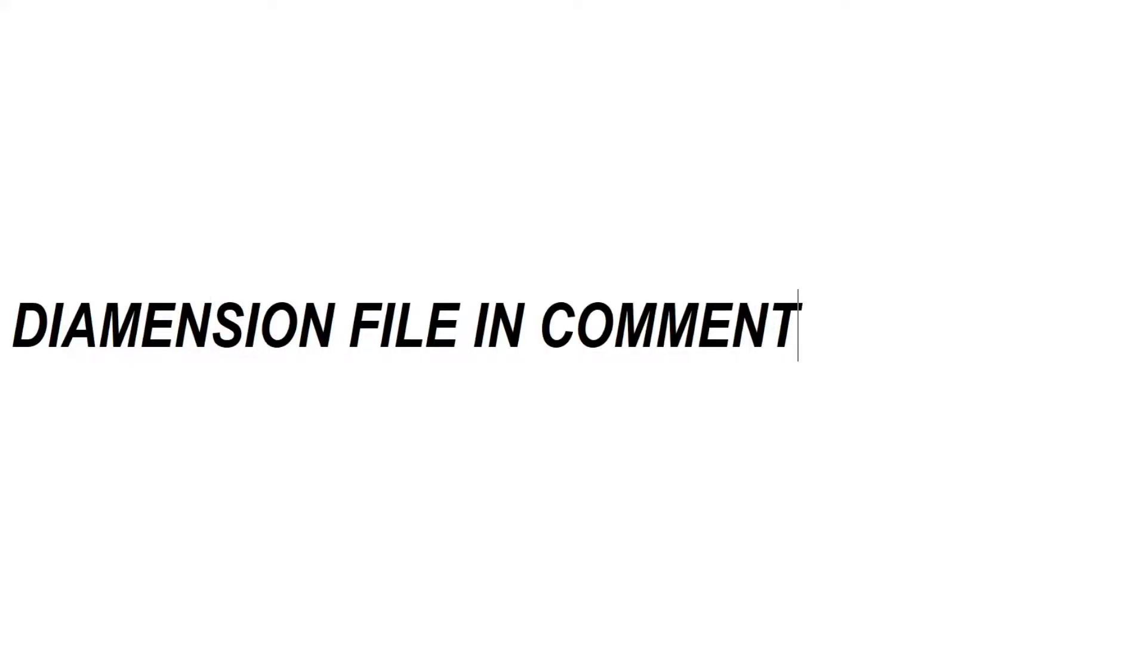
text(ON)
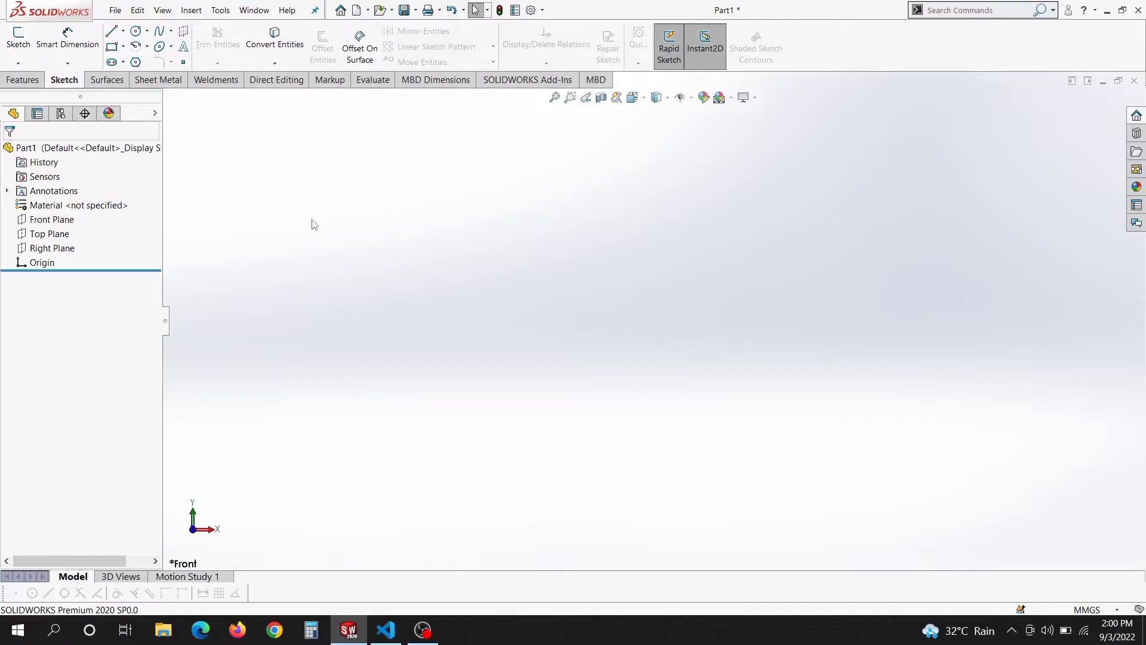
Step: Start a new sketch on the Front Plane with the Line tool
click(3, 48)
click(397, 260)
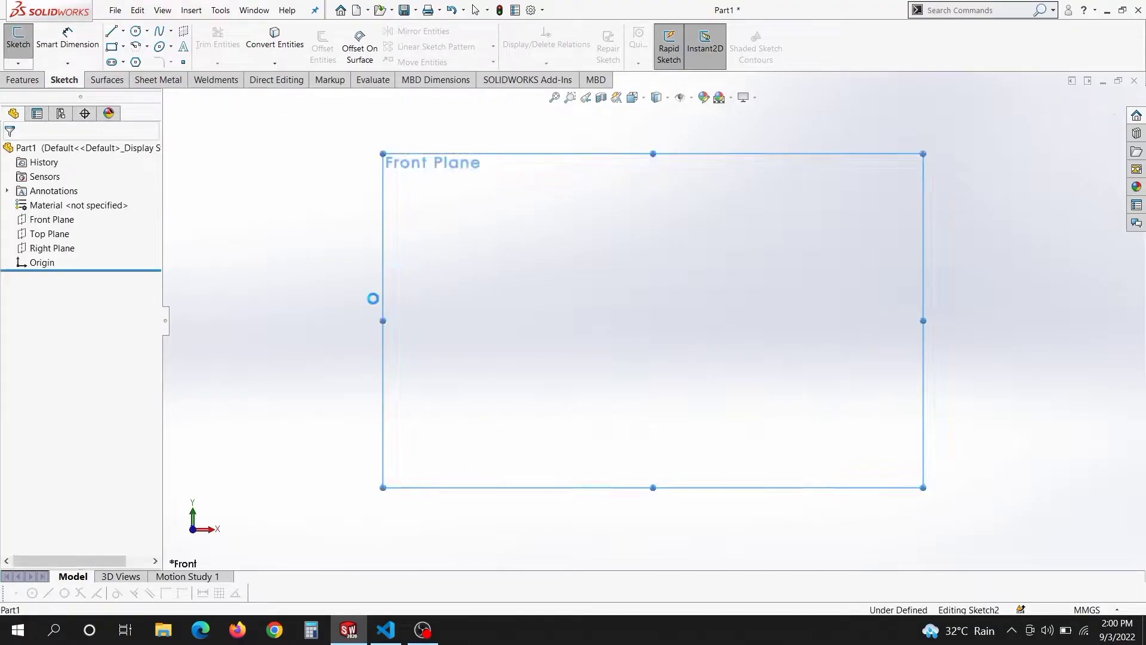
key(l)
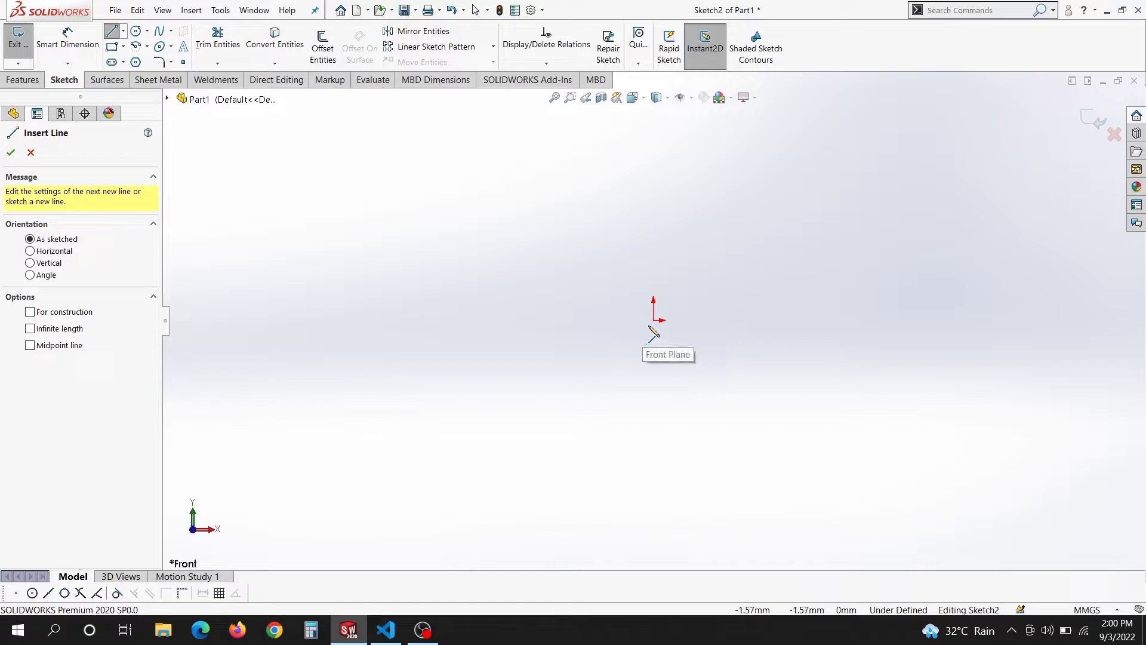
Step: Draw the profile from the origin: up, across, up, then a semicircular cradle arc
click(654, 320)
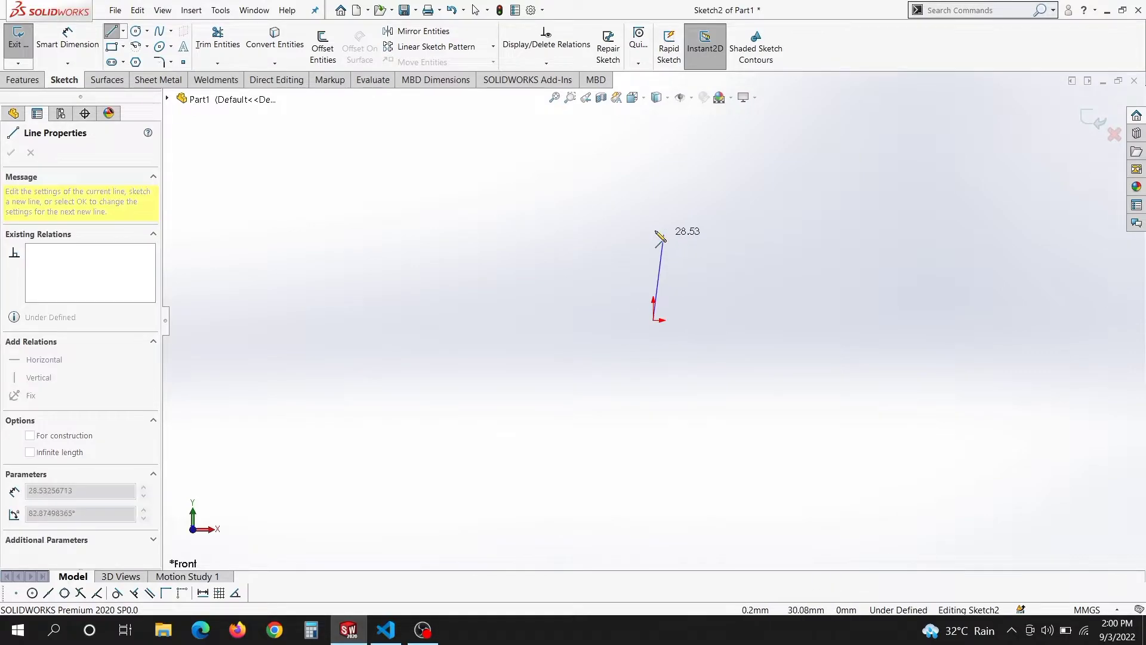
click(654, 190)
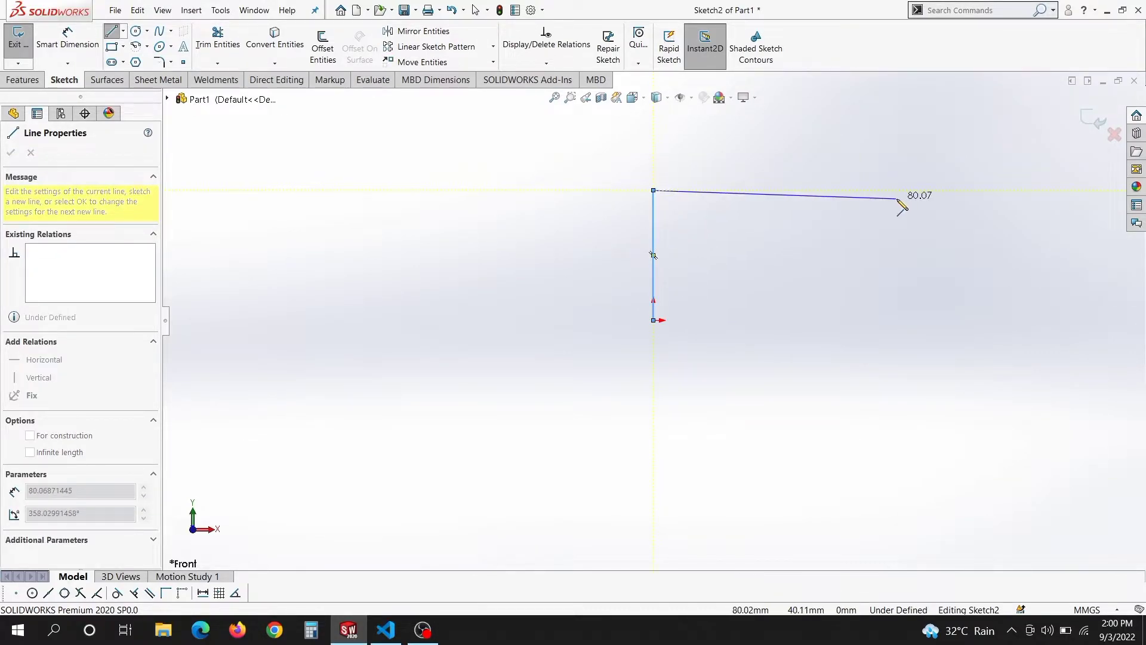
click(926, 190)
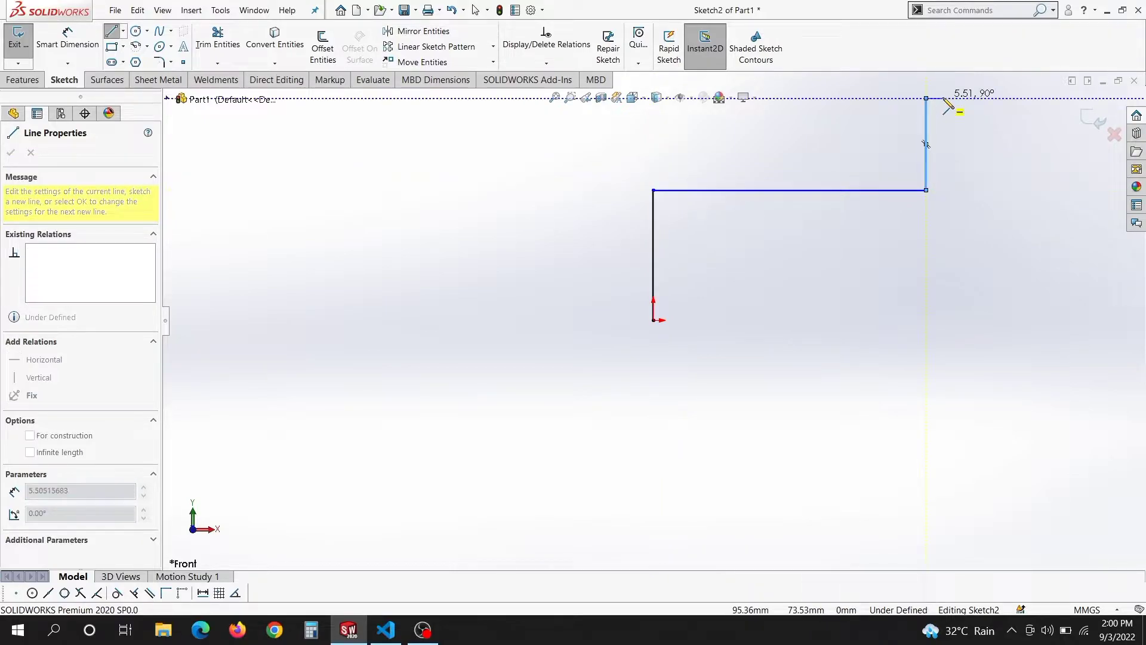
click(925, 98)
scroll(951, 102, down, 3)
click(923, 119)
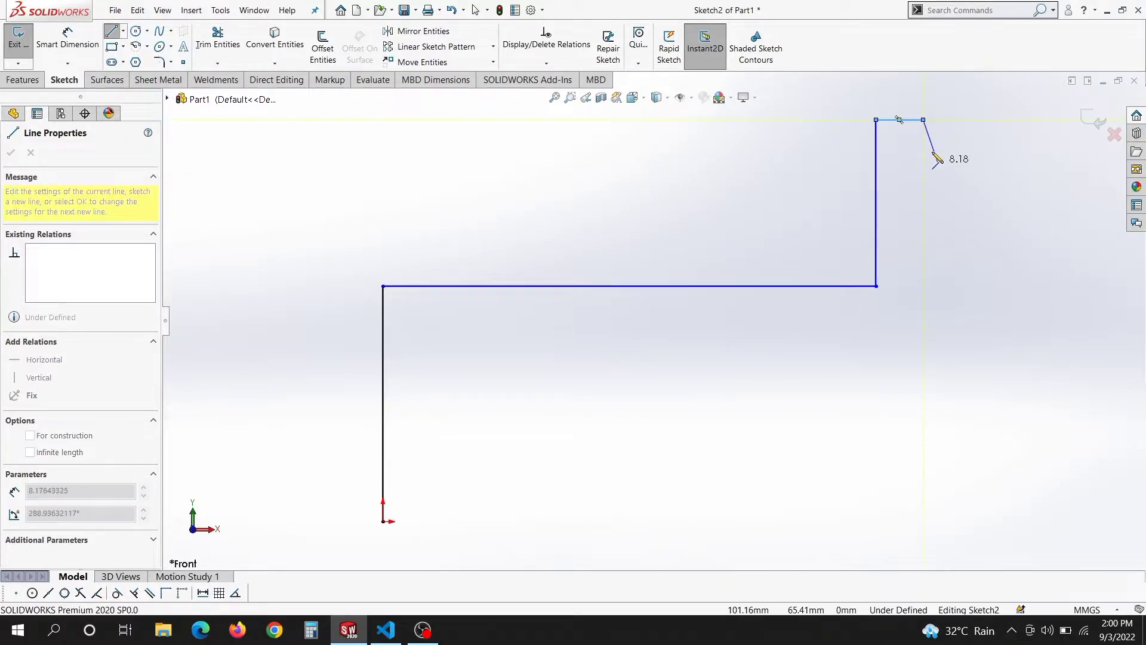
click(1015, 119)
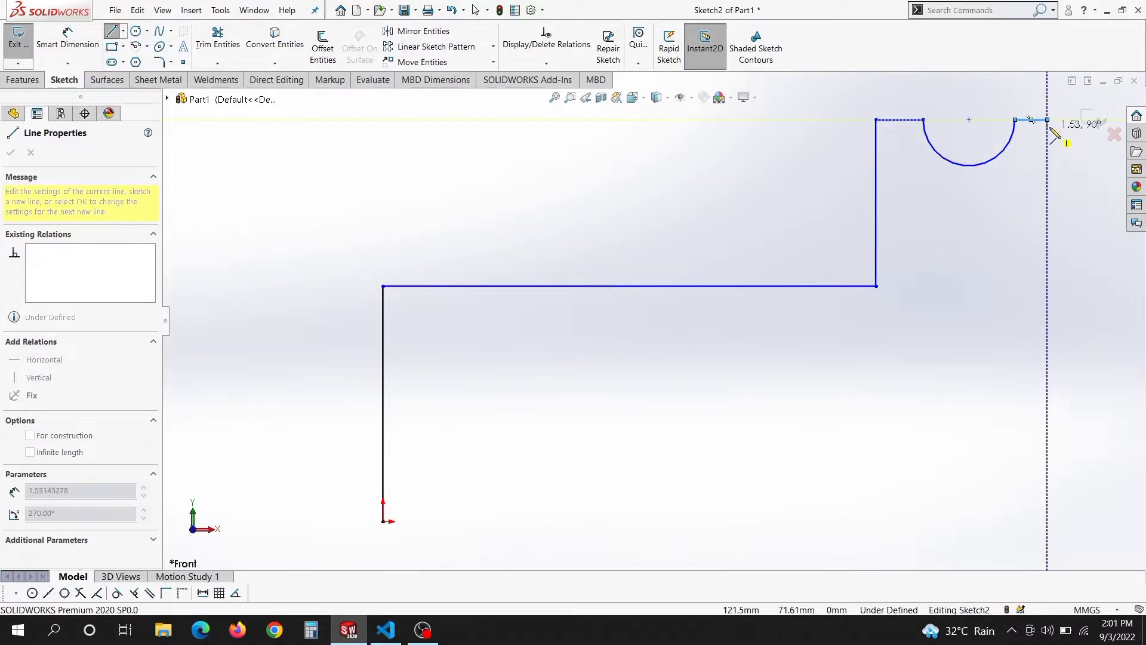
click(1047, 119)
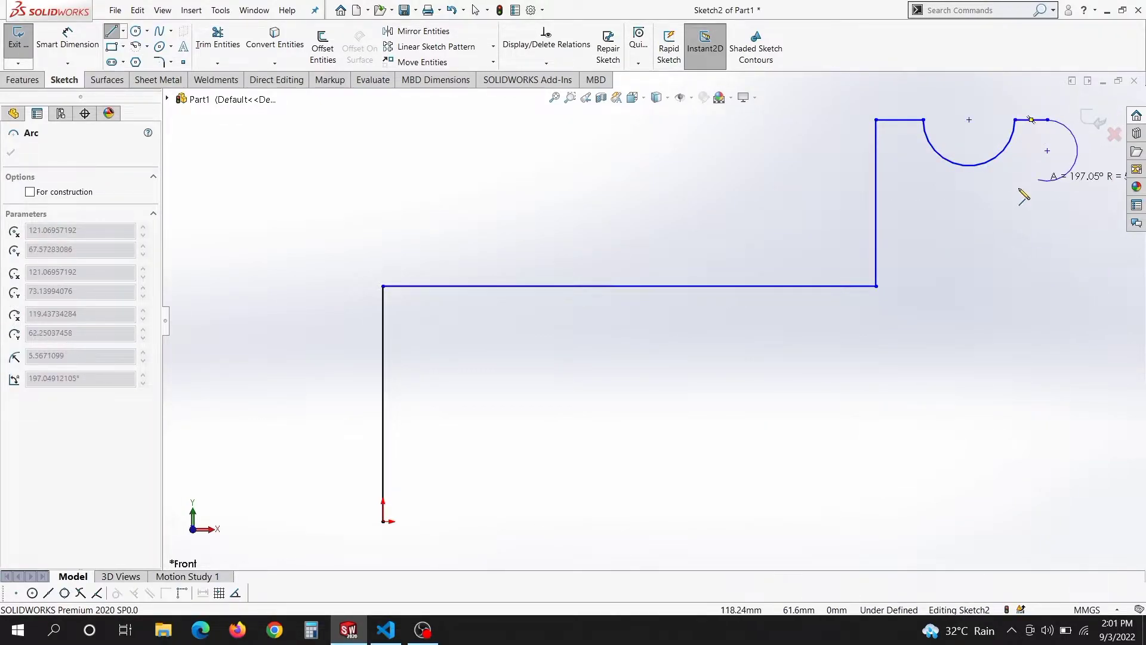
key(Escape)
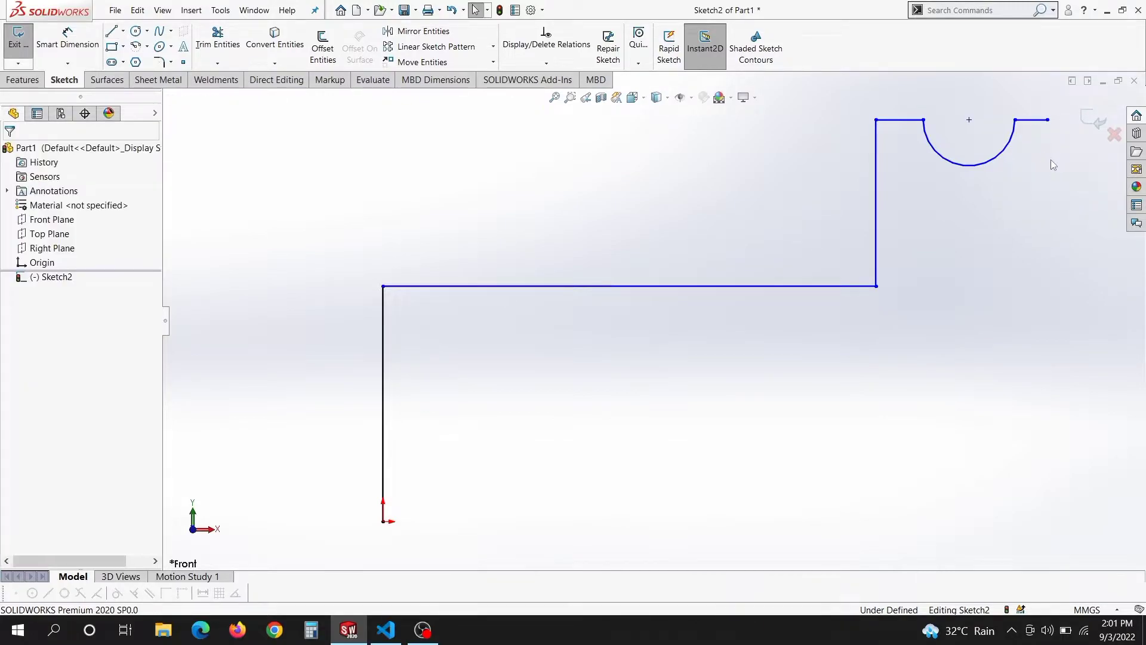
Step: Draw a 3-point outer arc around the cradle from its top-right end
key(s)
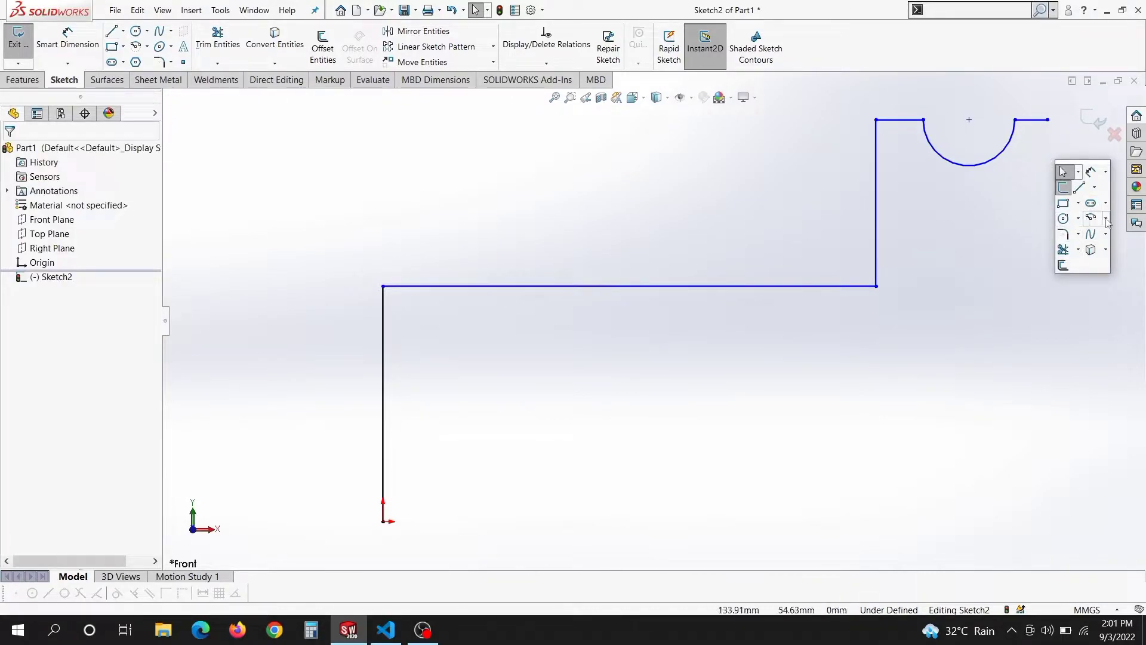
click(1106, 219)
click(1112, 261)
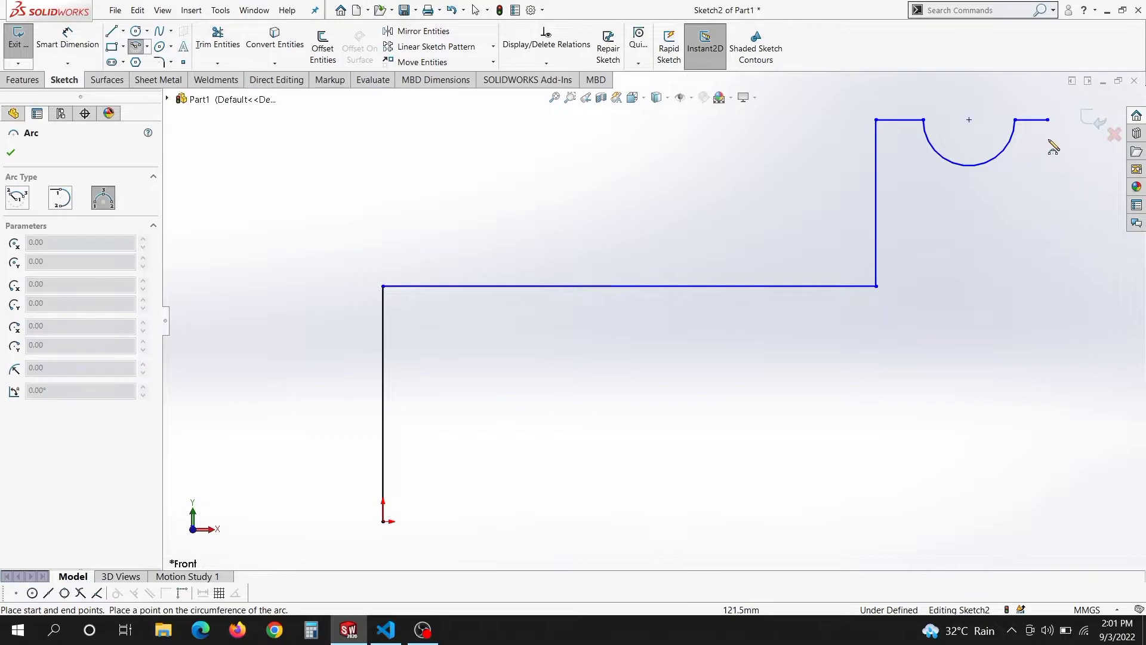
click(1049, 120)
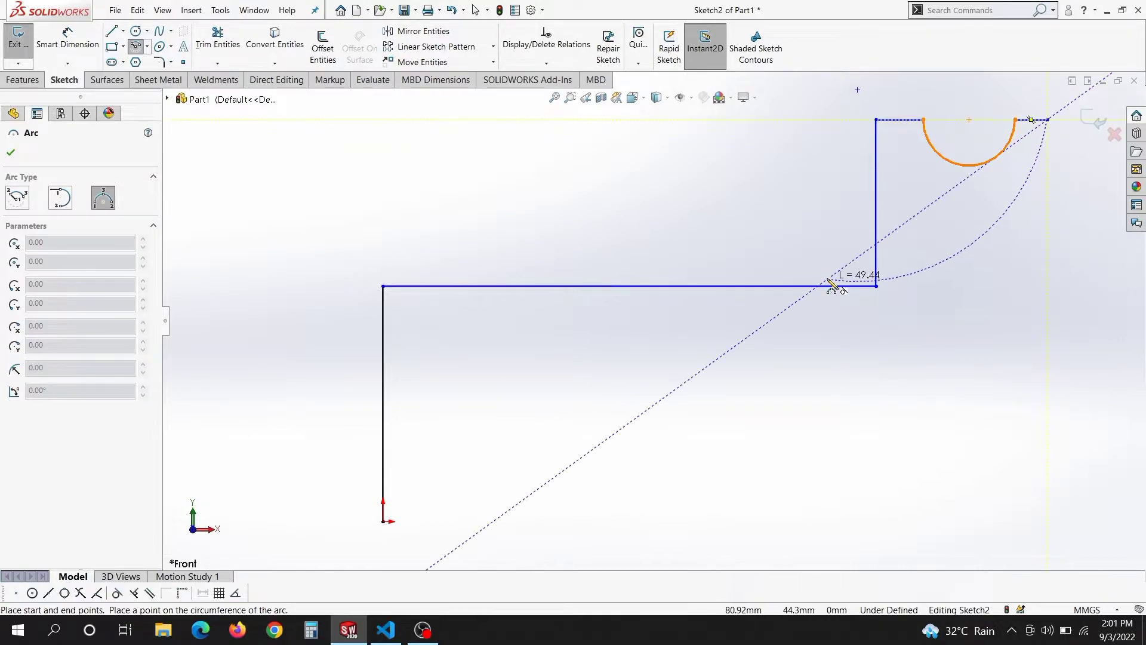
click(924, 203)
click(953, 221)
Step: Draw the right leg, right foot, inner opening and left foot back to the origin
key(s)
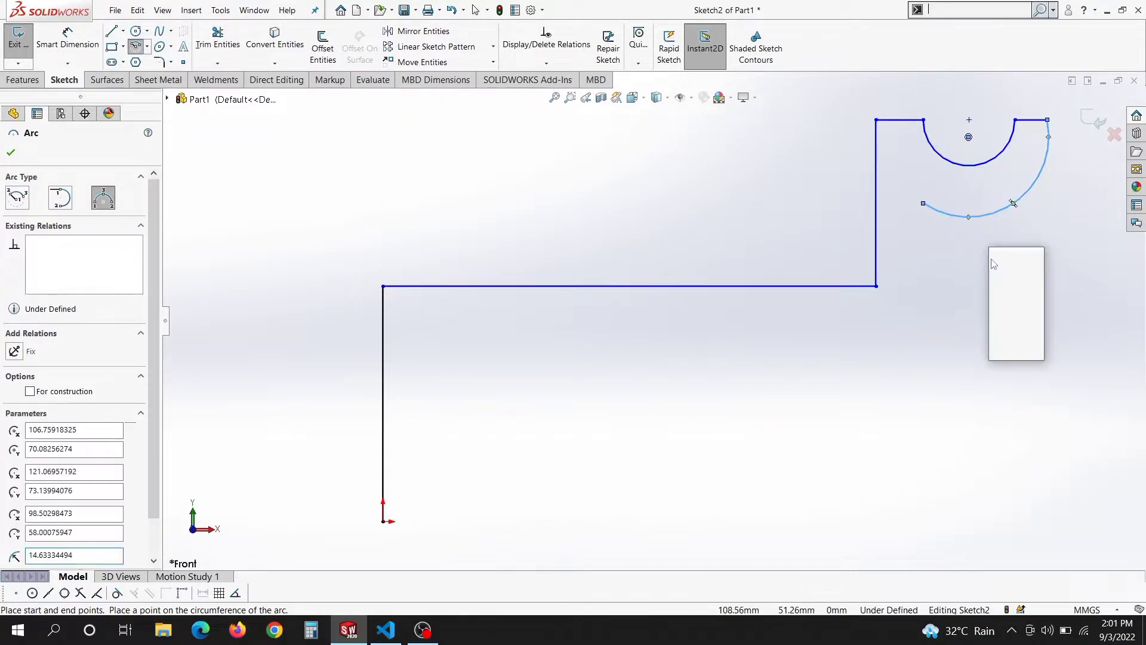
click(1002, 262)
click(923, 204)
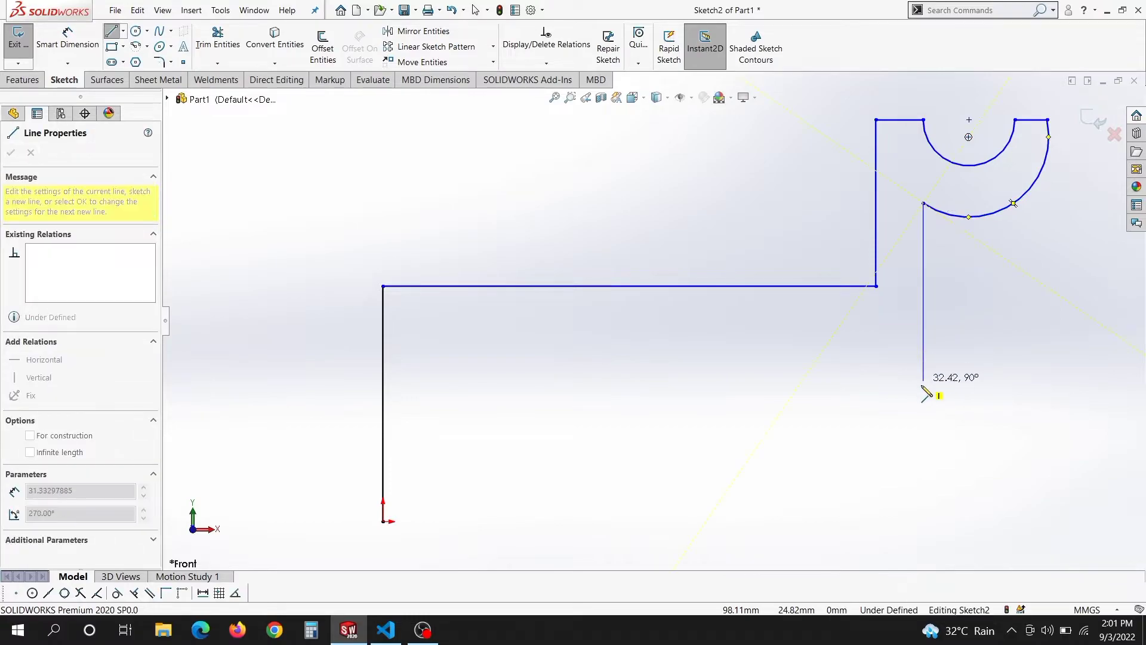
click(930, 521)
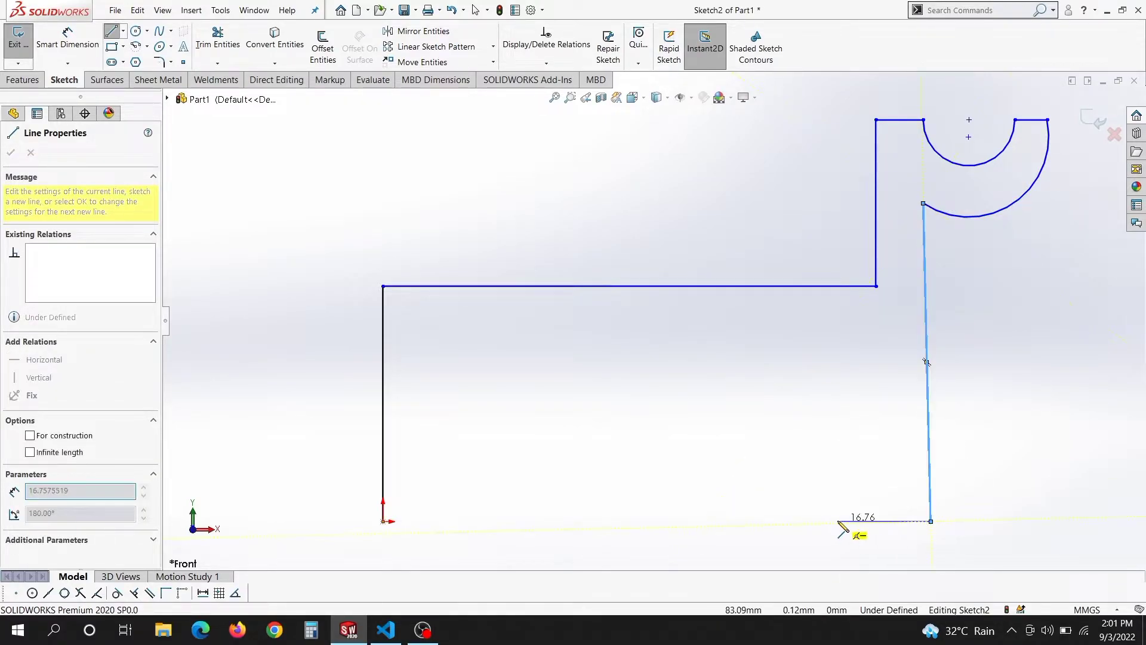
click(862, 521)
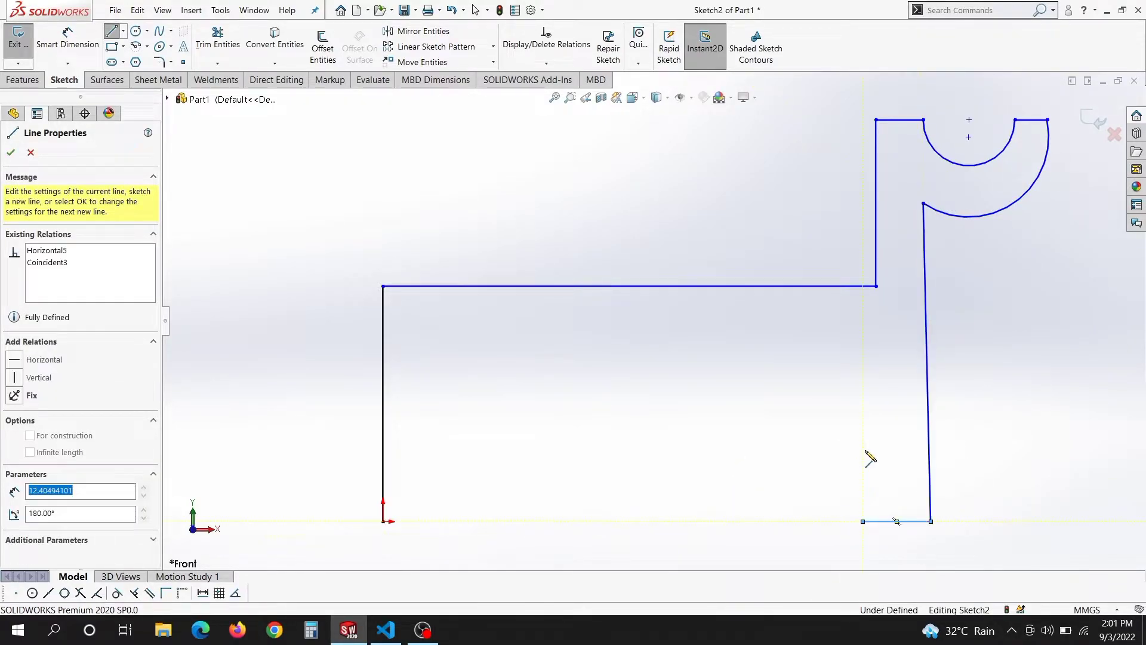
click(862, 341)
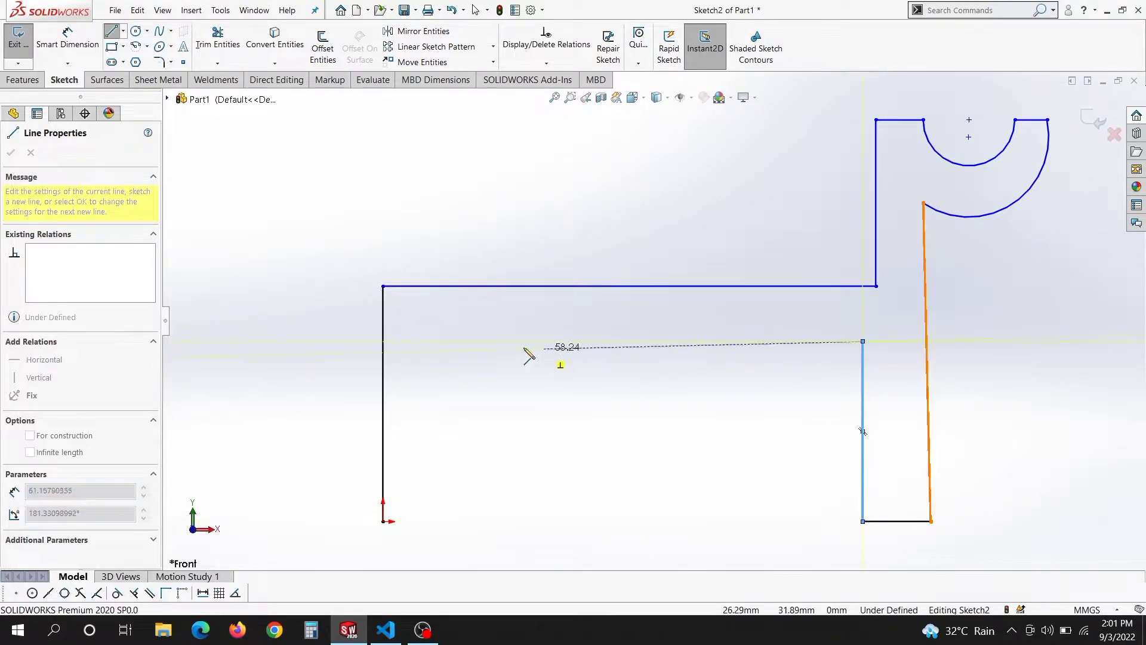
click(432, 341)
click(432, 521)
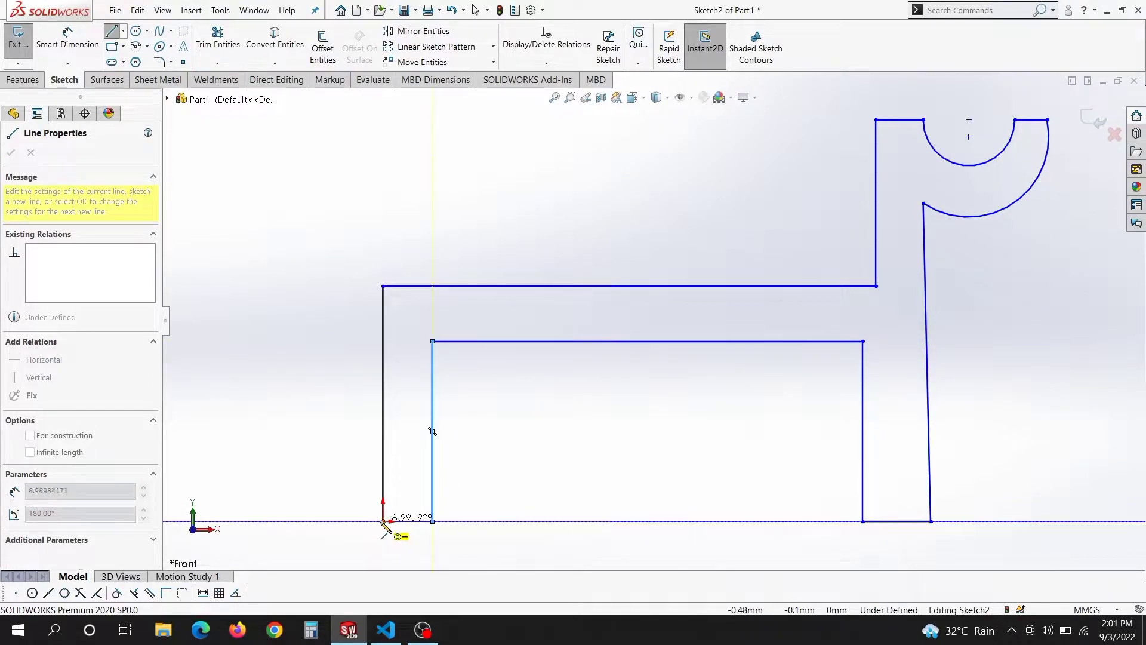
click(383, 521)
key(Escape)
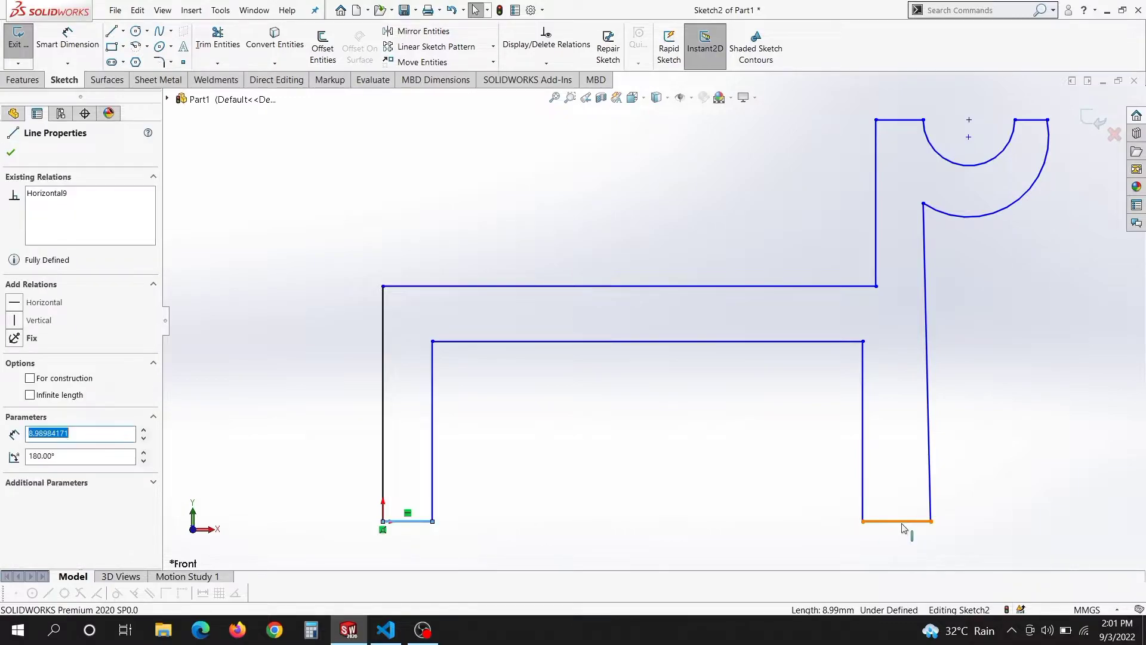
ctrl+click(903, 522)
Step: Make the foot bottoms collinear, the right leg vertical, and the step aligned with the inner edge
click(15, 399)
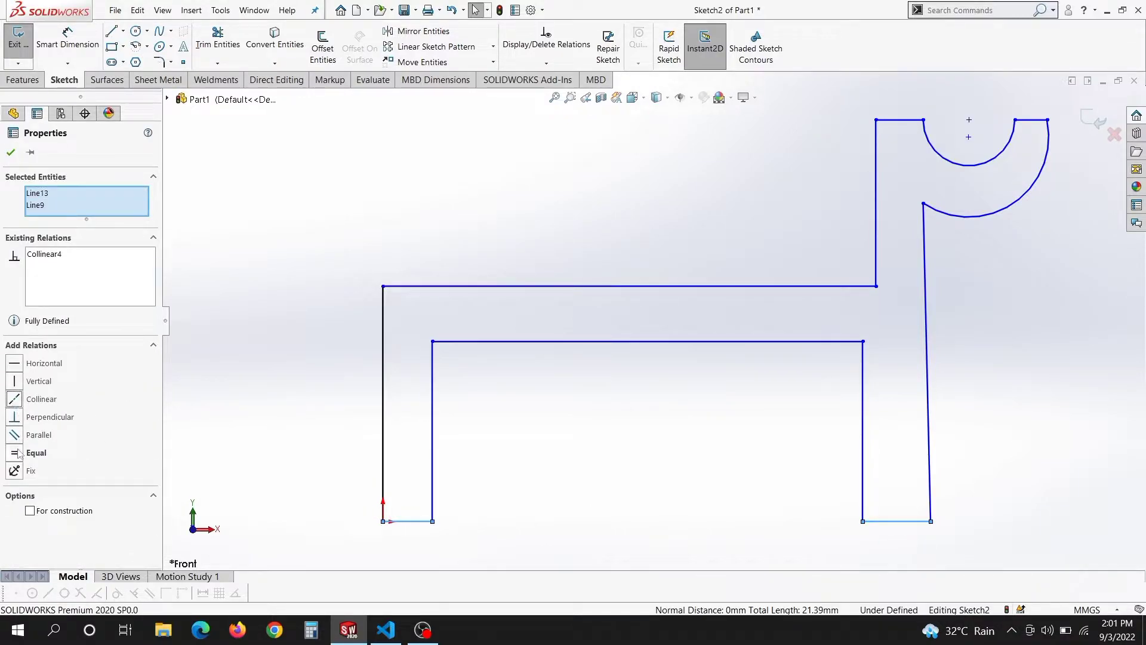
click(443, 471)
click(434, 463)
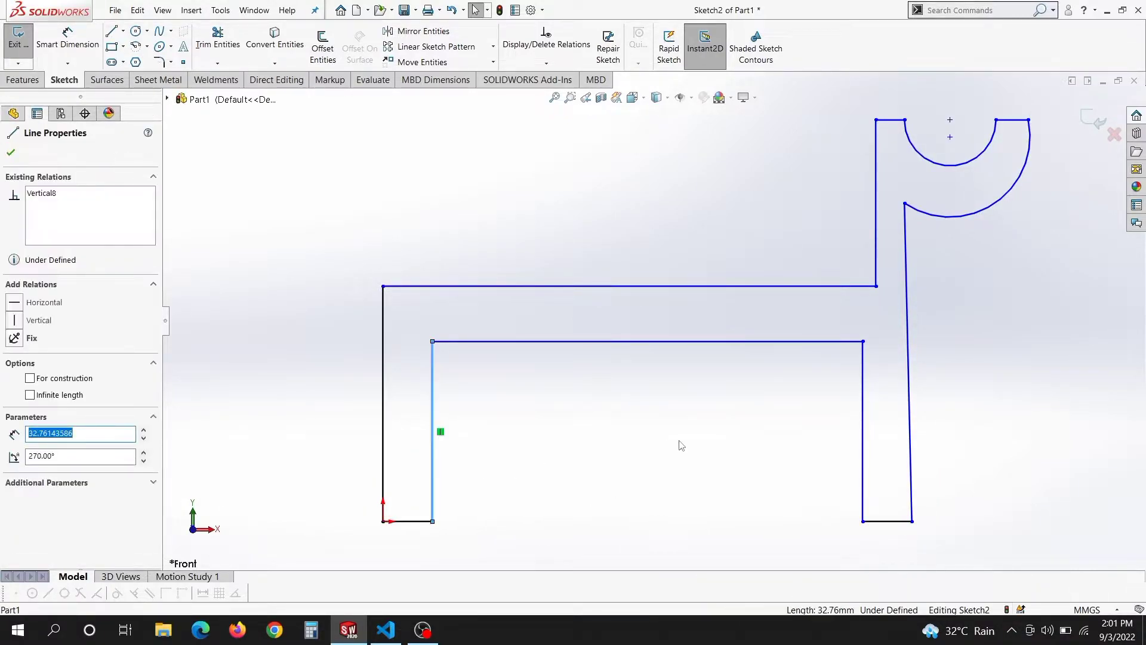
ctrl+click(906, 438)
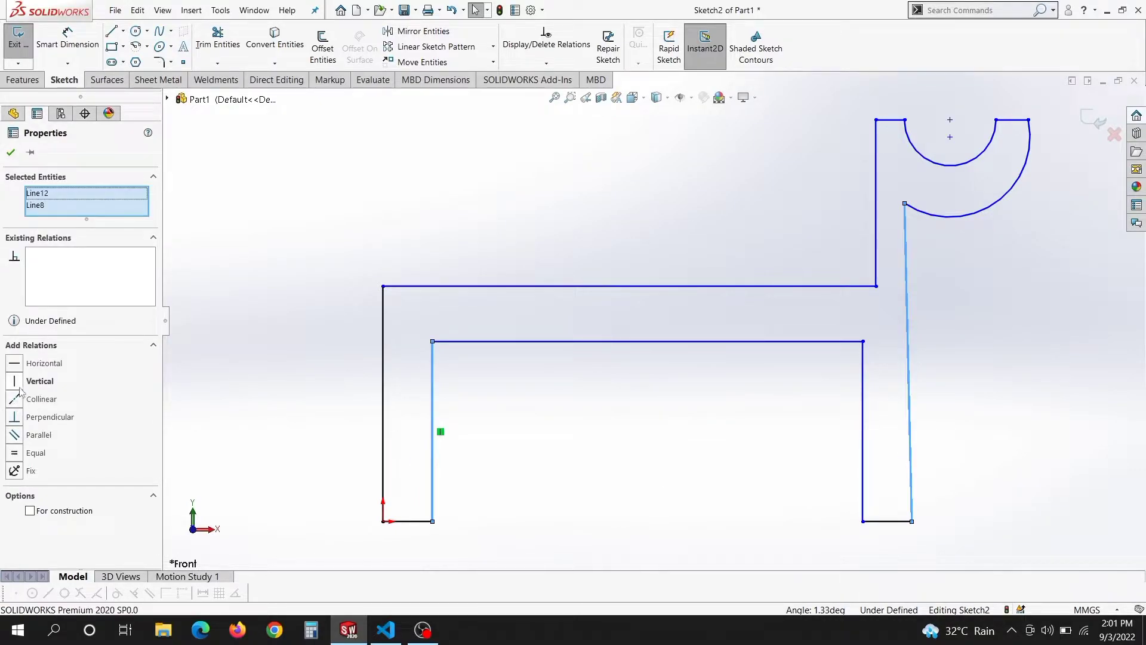
click(20, 387)
click(670, 401)
click(865, 389)
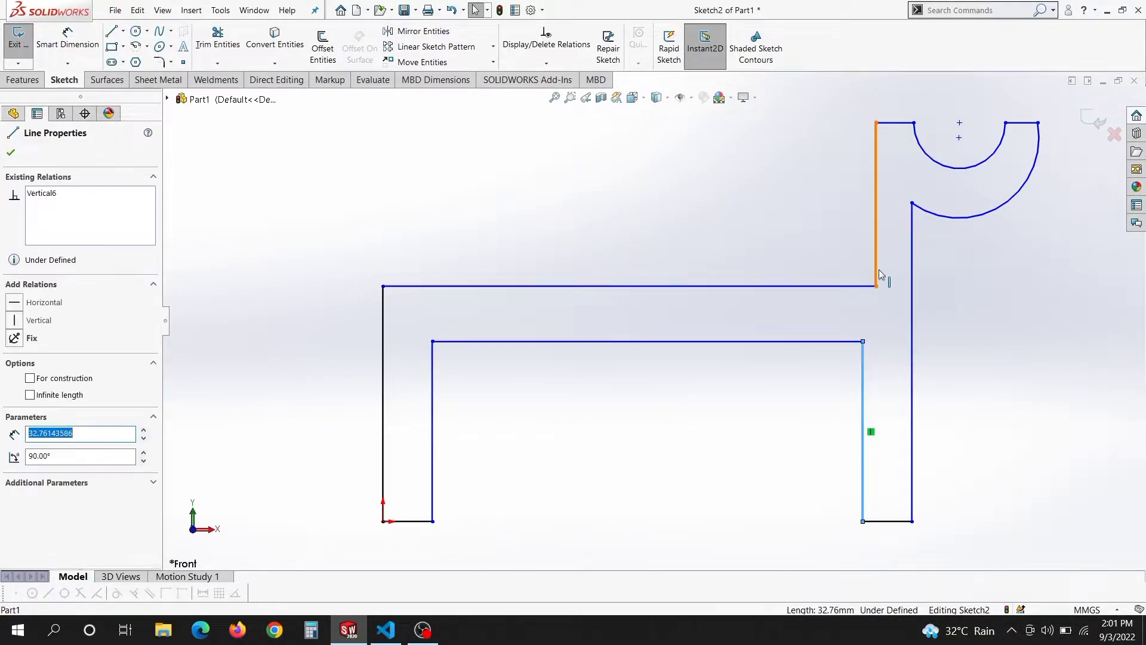
ctrl+click(877, 276)
click(20, 396)
click(587, 435)
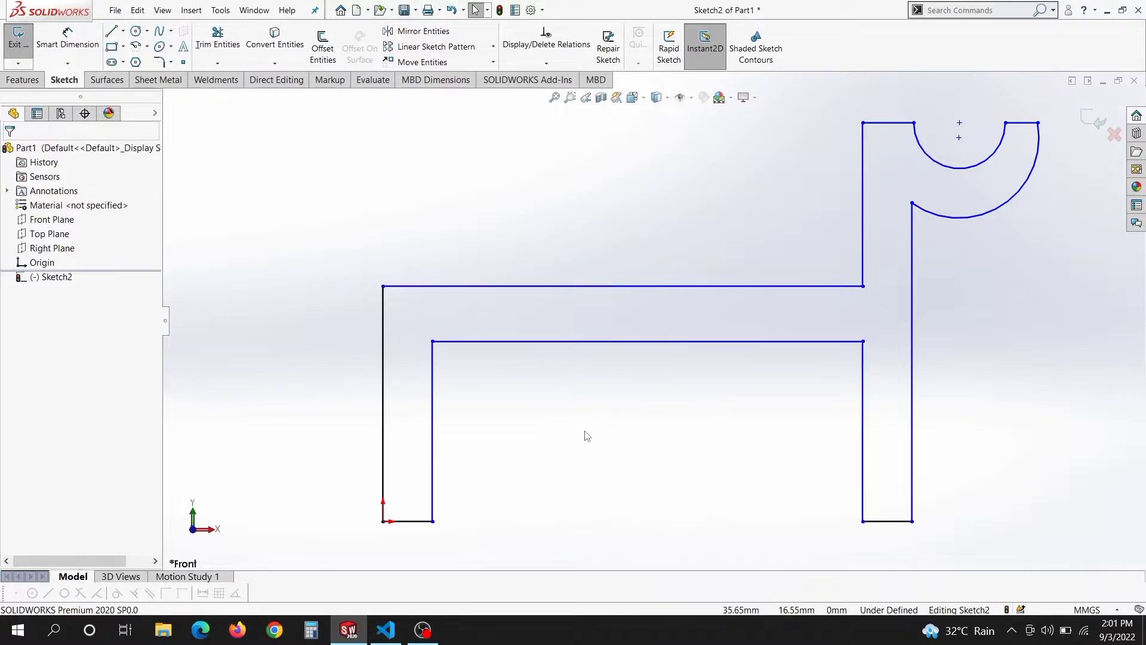
Step: Dimension the overall width to 118 and the inner opening width to 94
key(s)
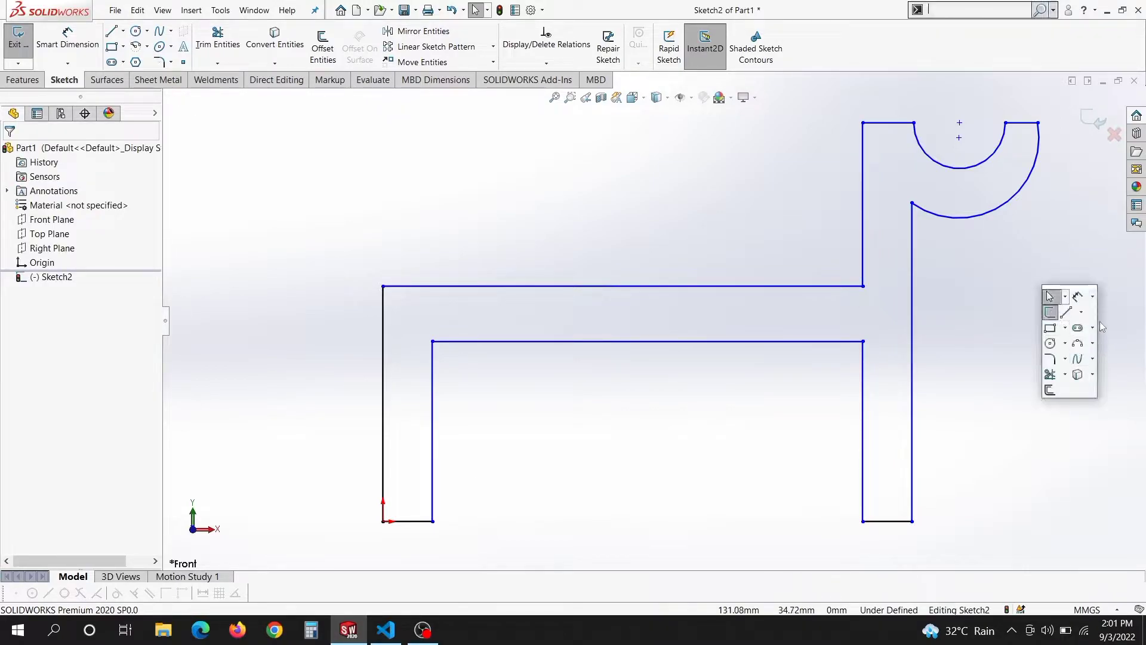
click(1050, 322)
click(382, 419)
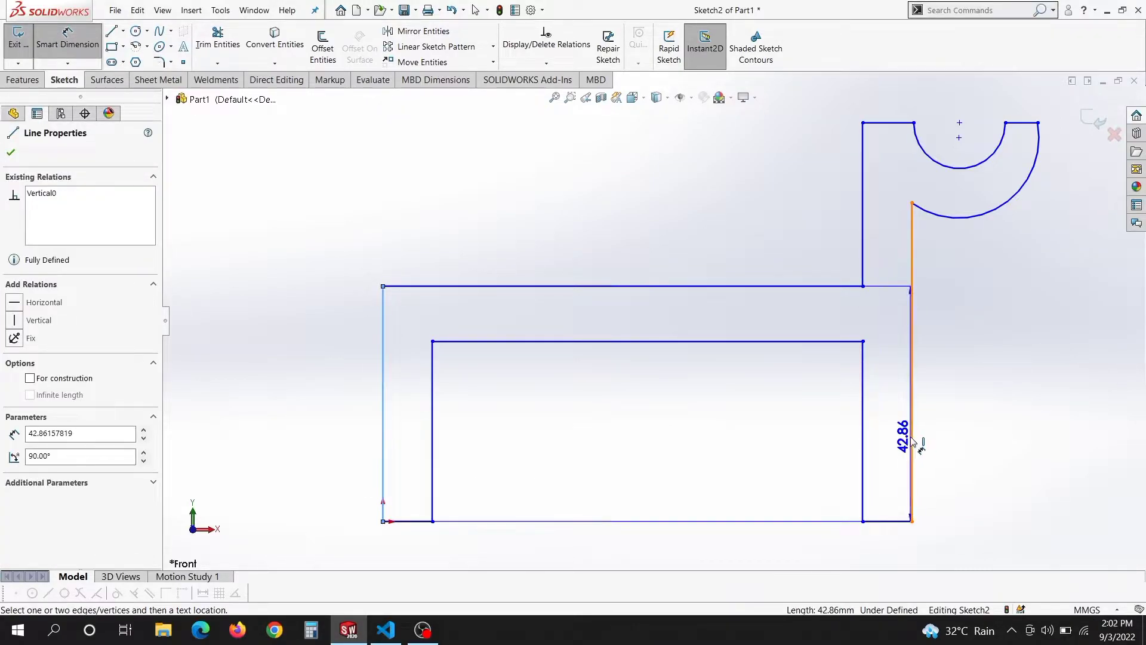
click(912, 440)
click(728, 537)
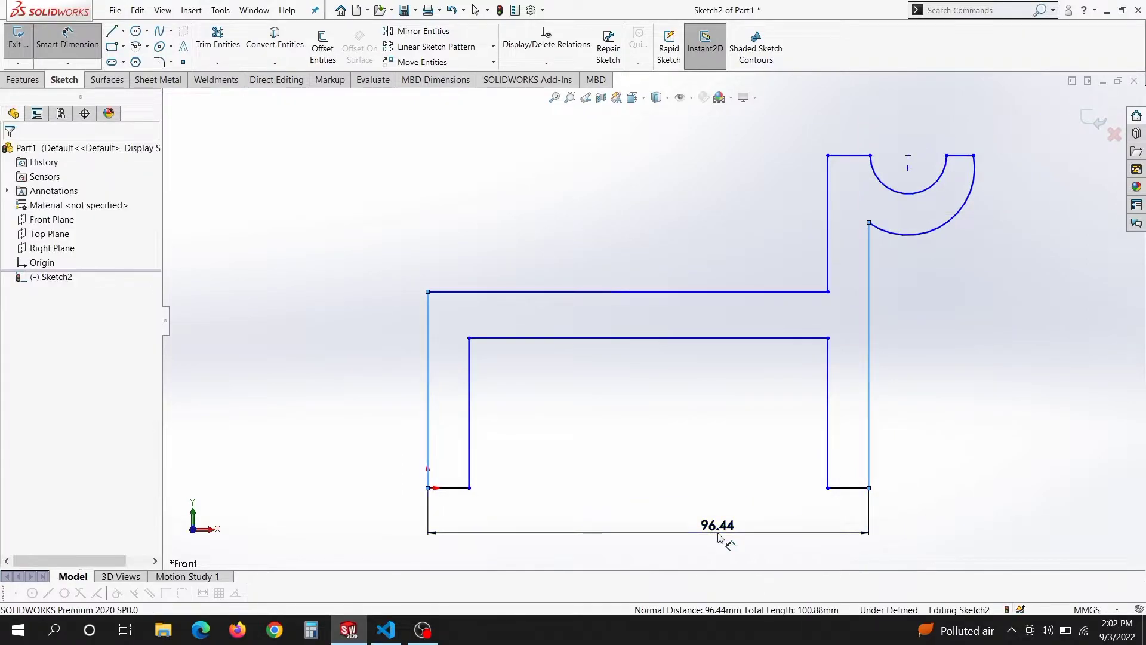
text(118)
key(Return)
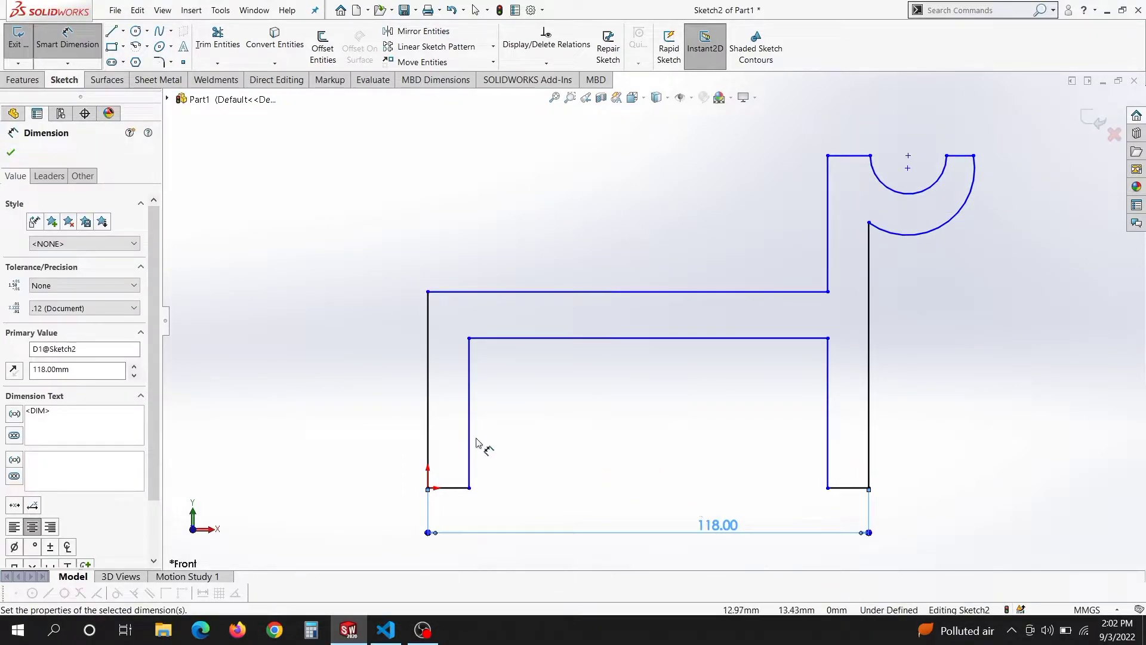
click(469, 441)
click(827, 440)
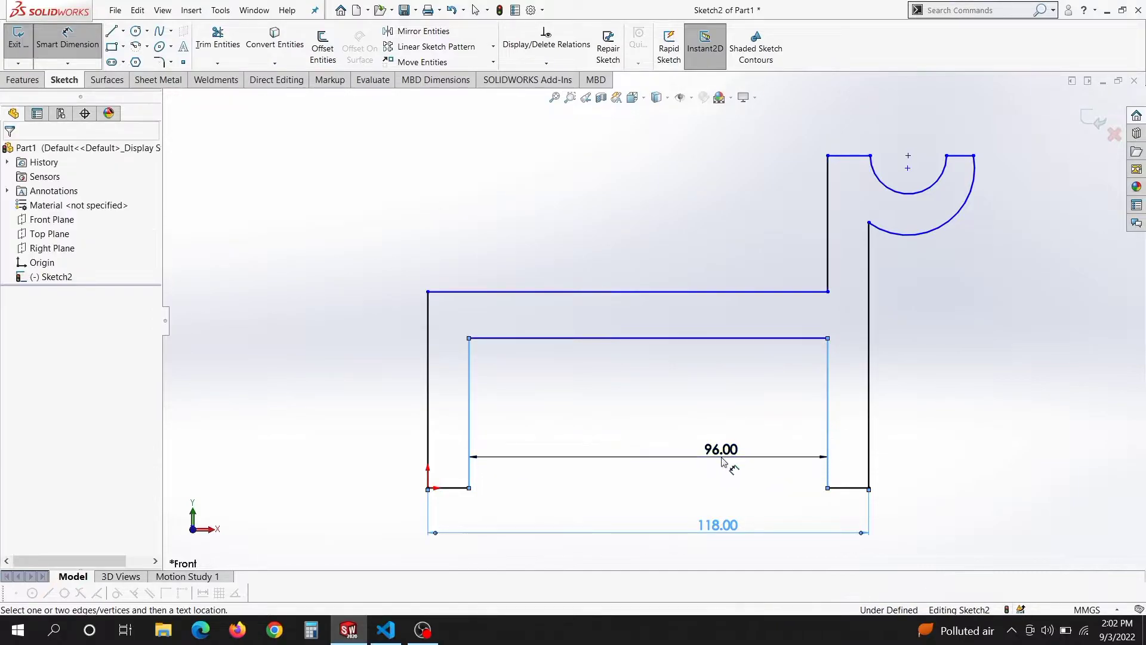
click(721, 461)
text(94)
key(Return)
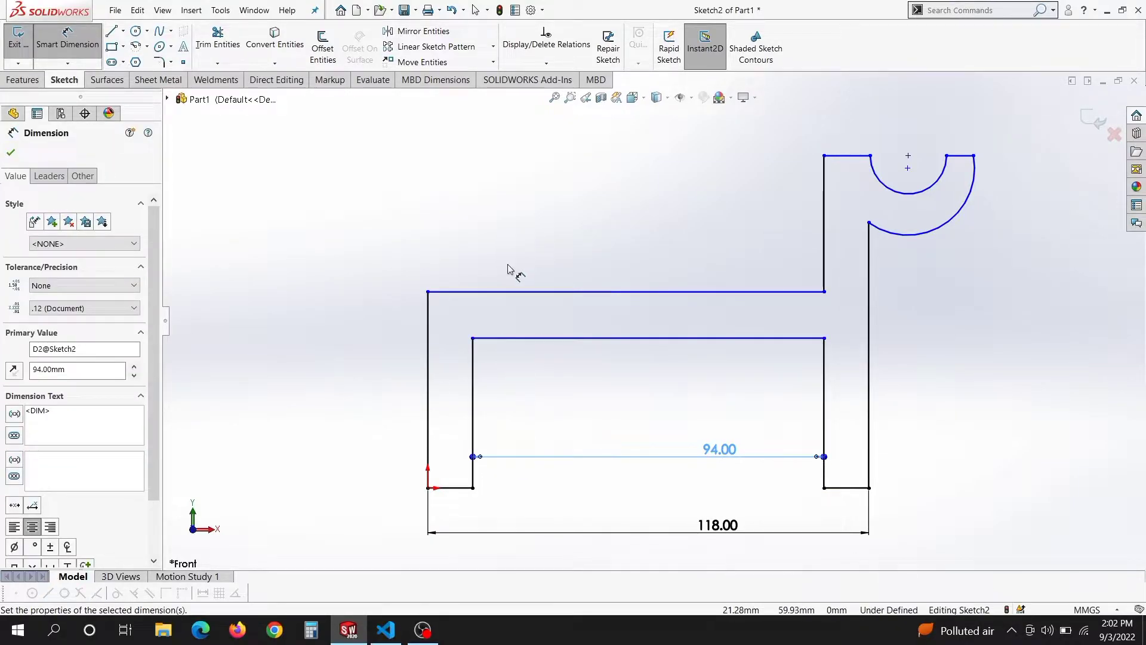
Step: Dimension the left-side height to 36
click(508, 291)
click(454, 487)
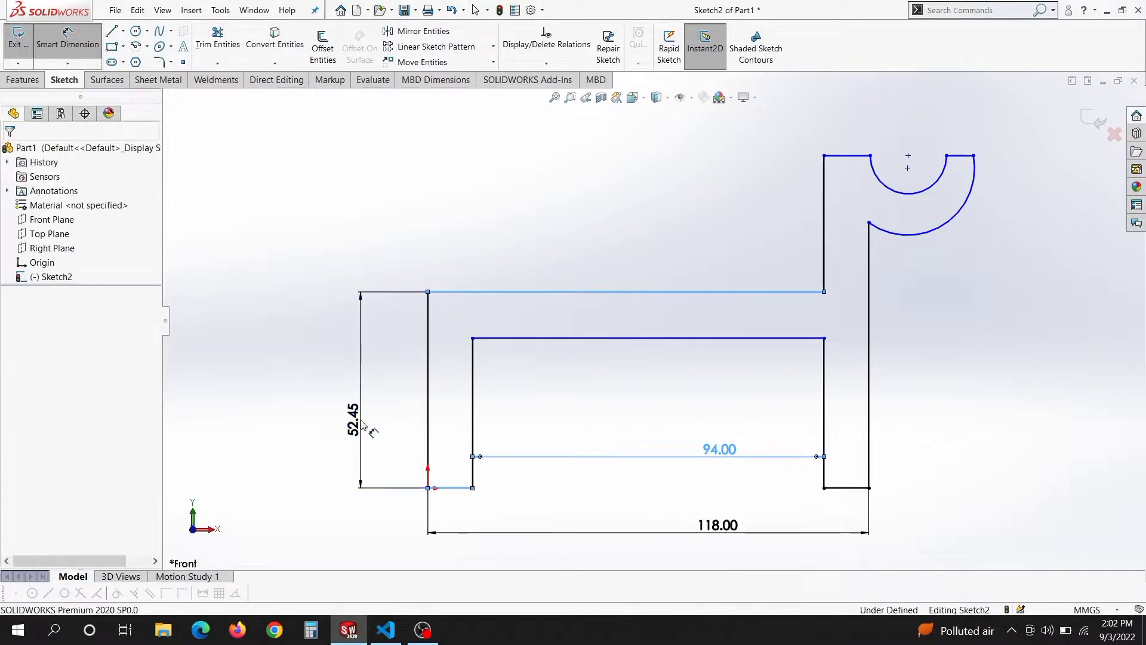
click(362, 423)
text(36)
key(Return)
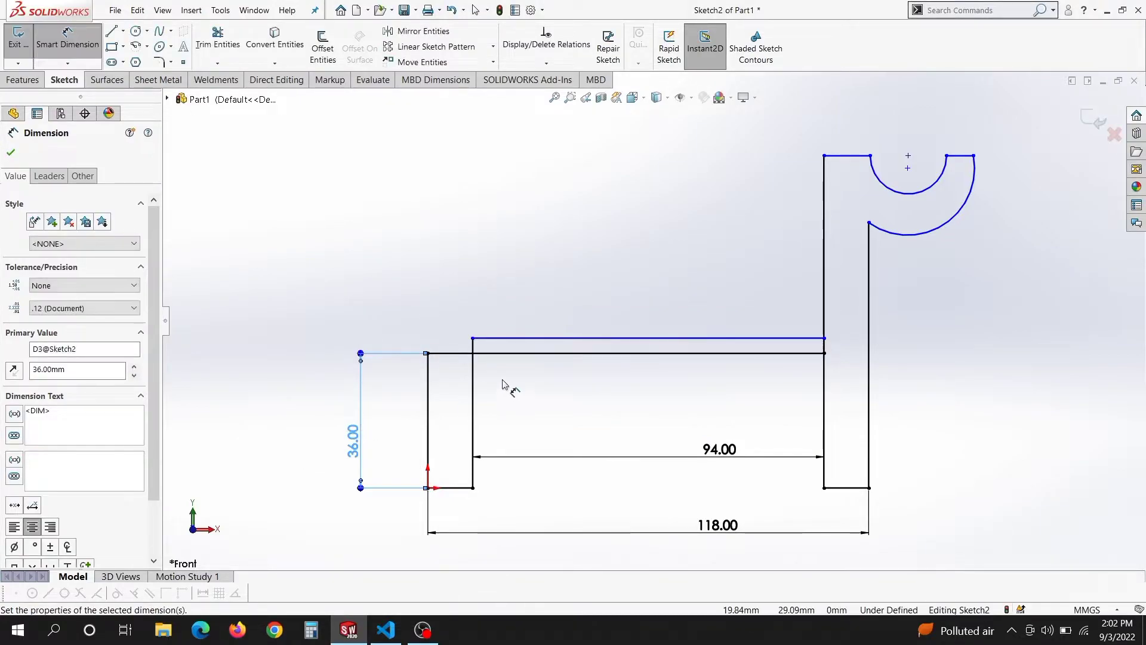
key(Escape)
Step: Lower the inner top line and dimension the top wall thickness to 12
drag(544, 337, 549, 391)
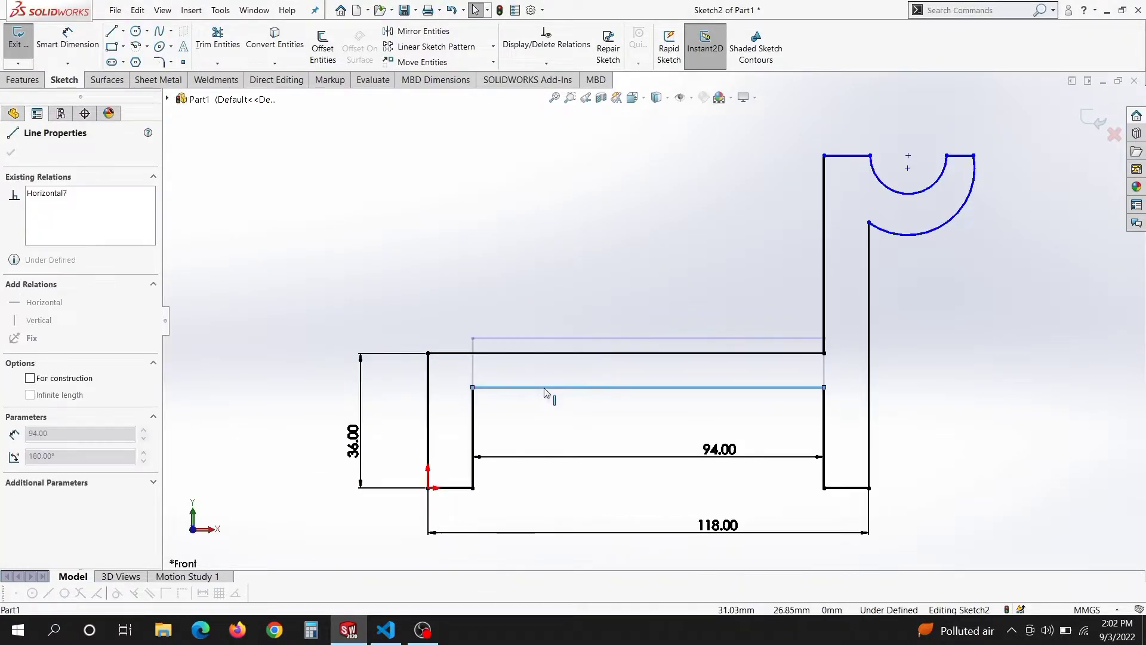
key(s)
click(675, 420)
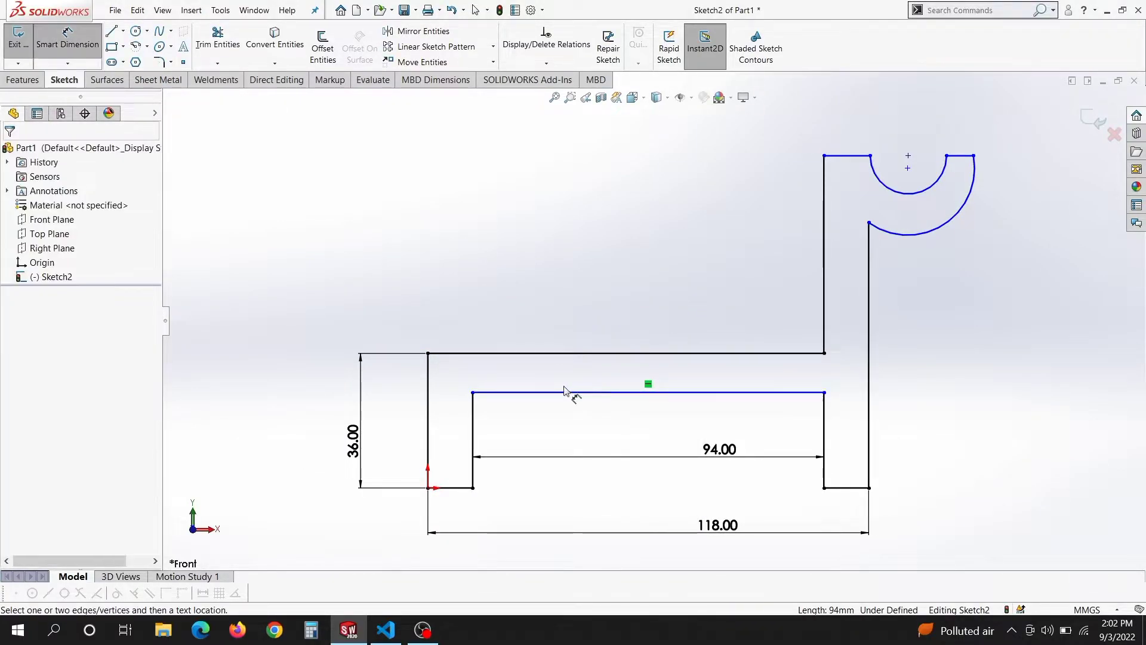
click(570, 352)
click(570, 392)
click(416, 389)
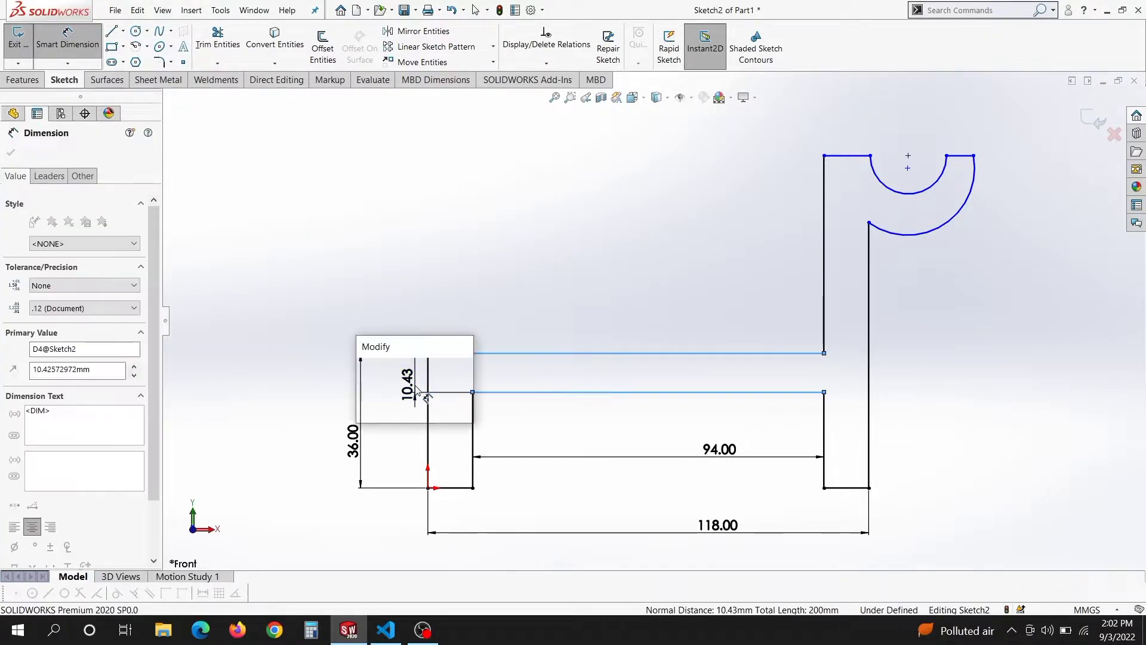
text(12)
key(Return)
key(Escape)
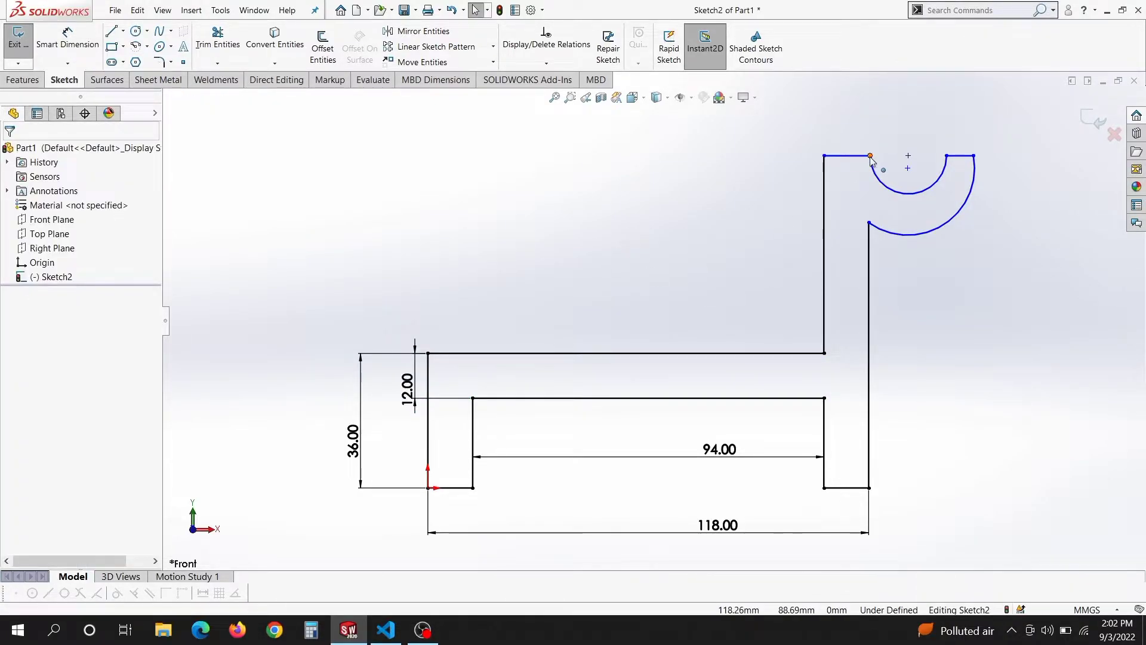
Step: Make the cradle's top edge horizontal with the arc centre point
click(871, 156)
ctrl+click(869, 223)
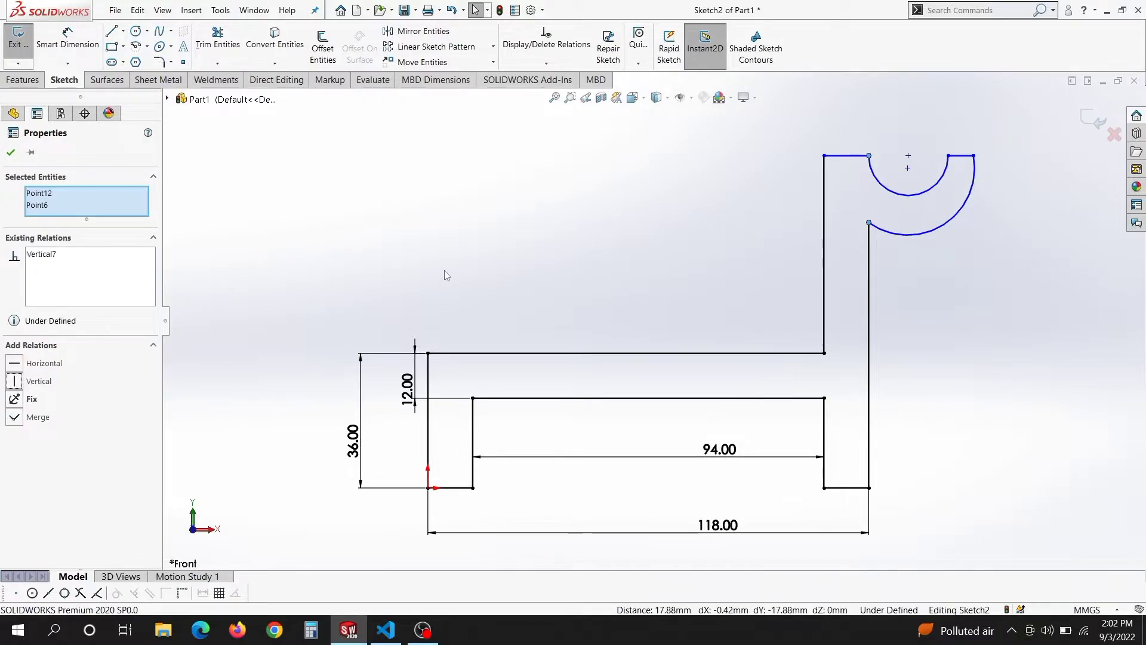
key(Escape)
click(908, 168)
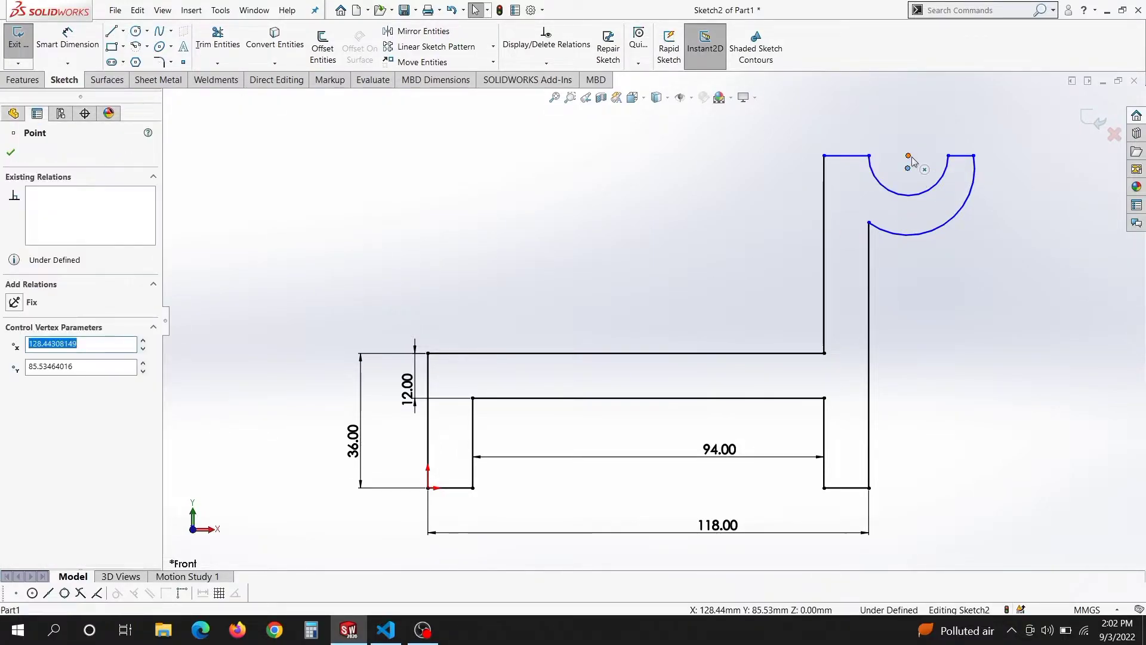
ctrl+click(869, 156)
click(45, 363)
key(Escape)
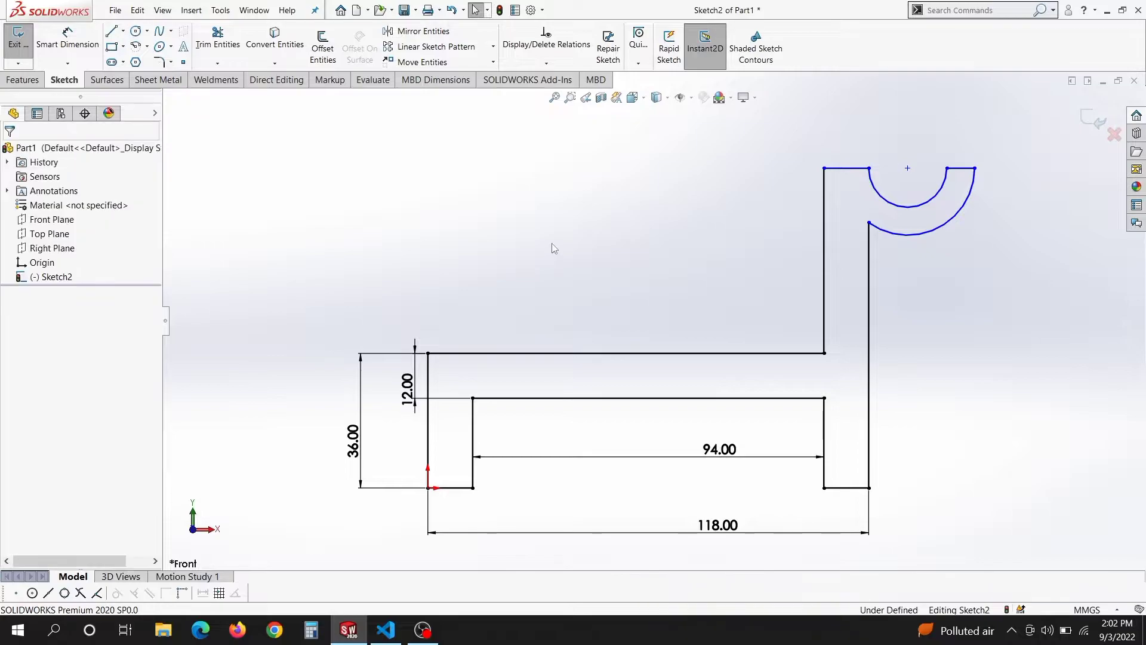
Step: Dimension the inner cradle arc to R14 and the outer arc to R26
key(s)
click(644, 262)
click(929, 209)
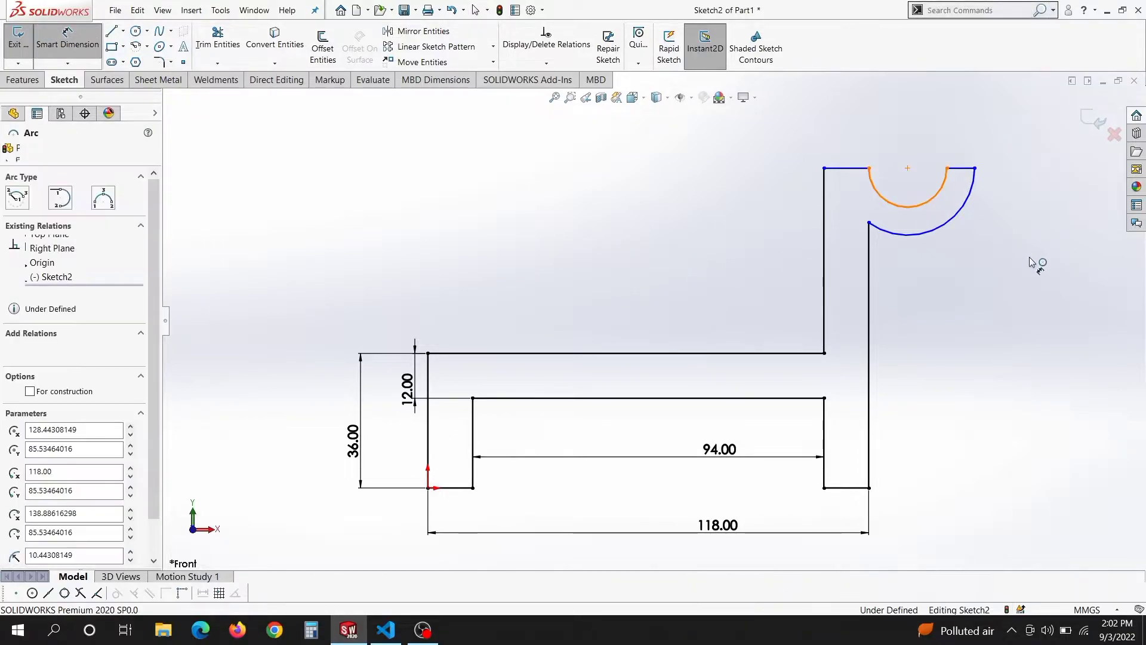
click(1032, 261)
text(14)
key(Return)
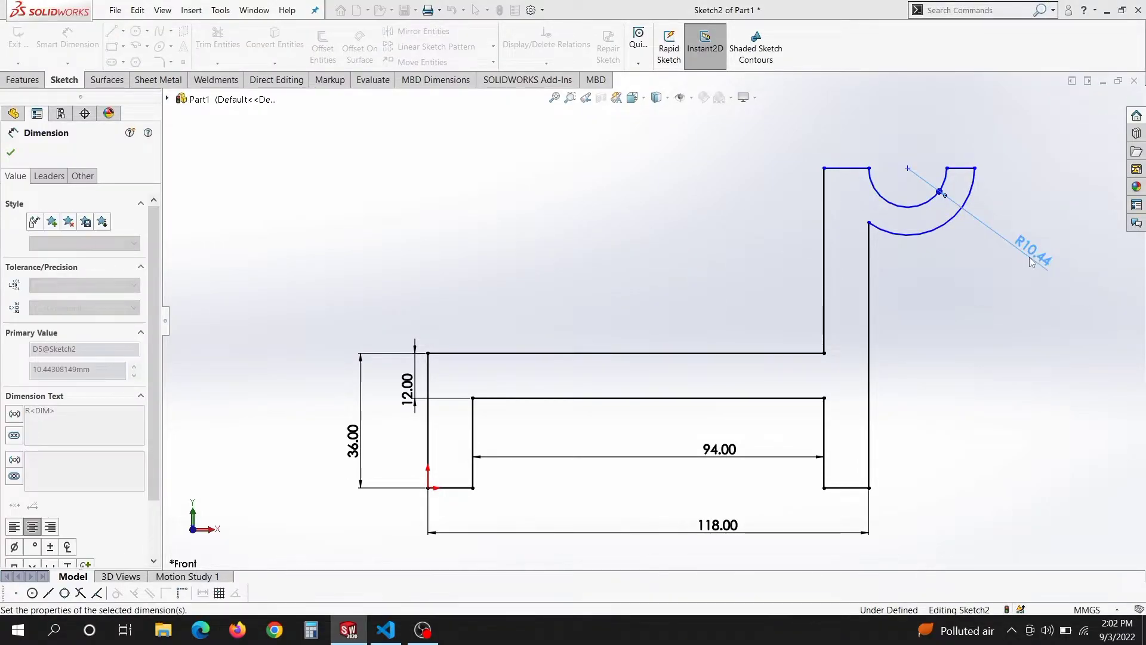
click(947, 239)
click(1054, 281)
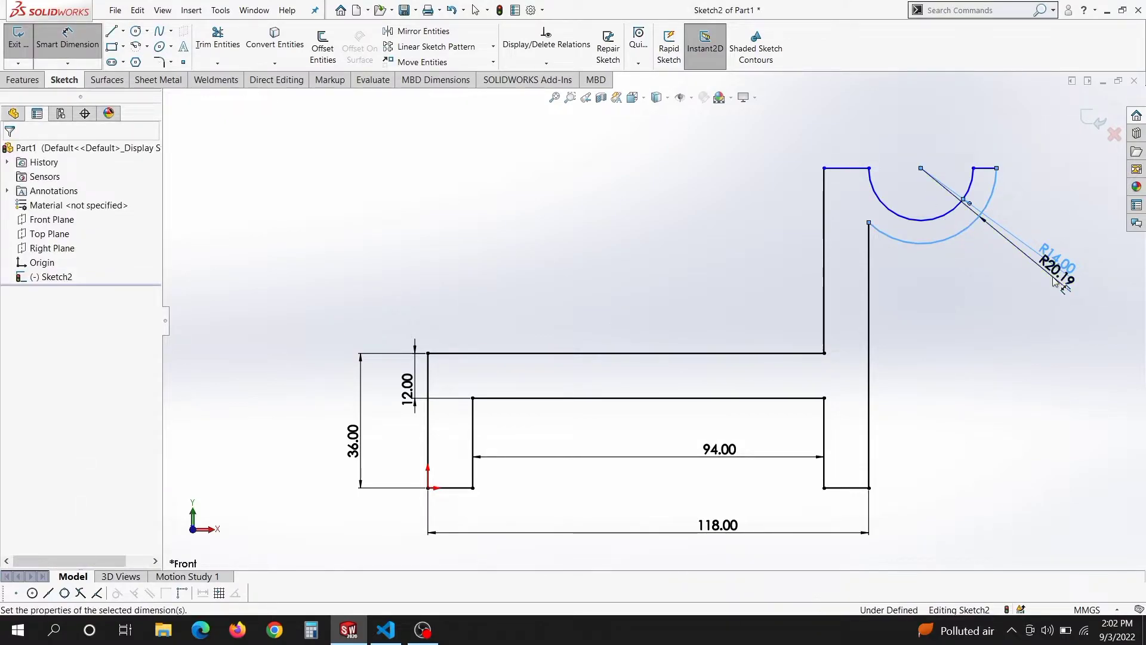
text(26)
key(Return)
key(Escape)
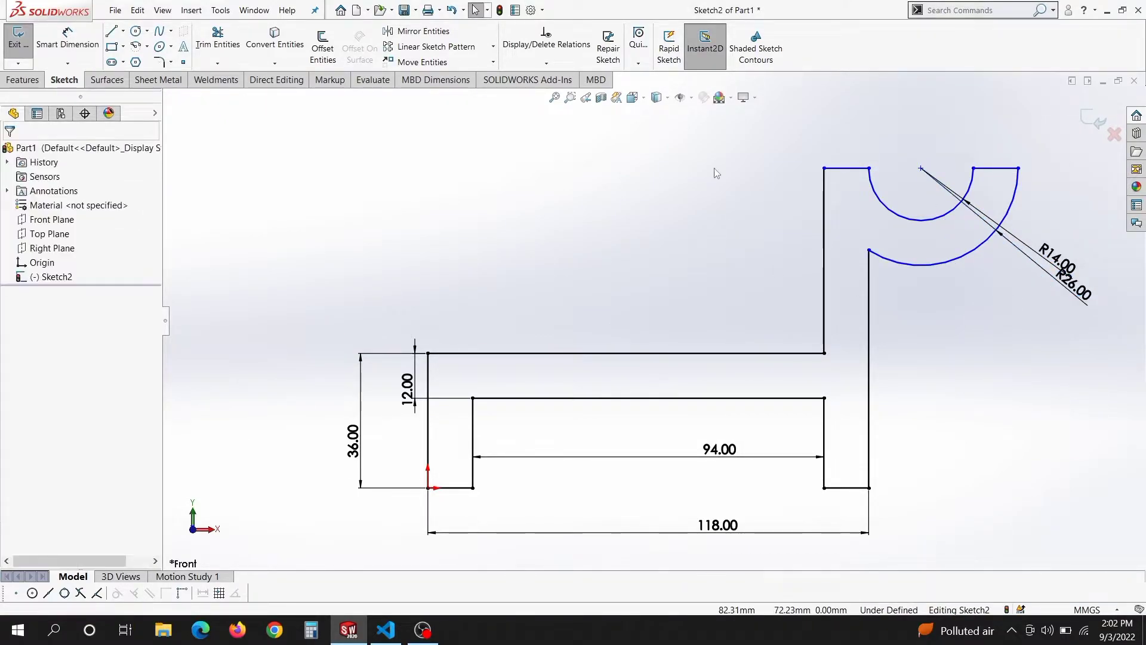
Step: Round the outer arc–wall corner with a 14 mm sketch fillet
click(161, 62)
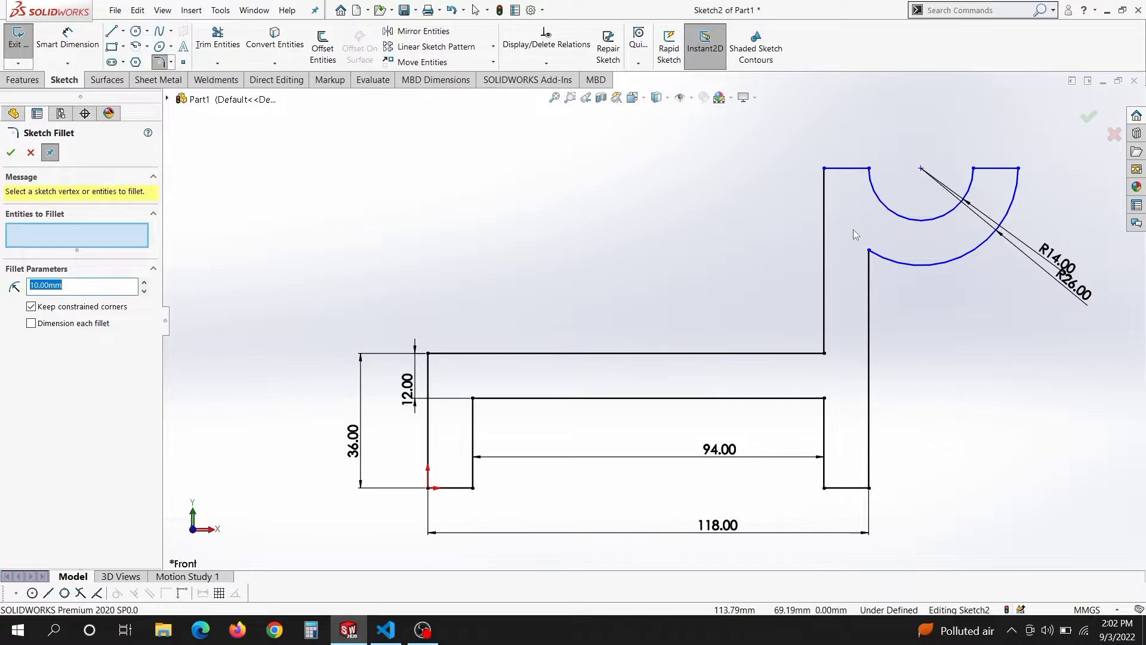
click(869, 252)
text(14)
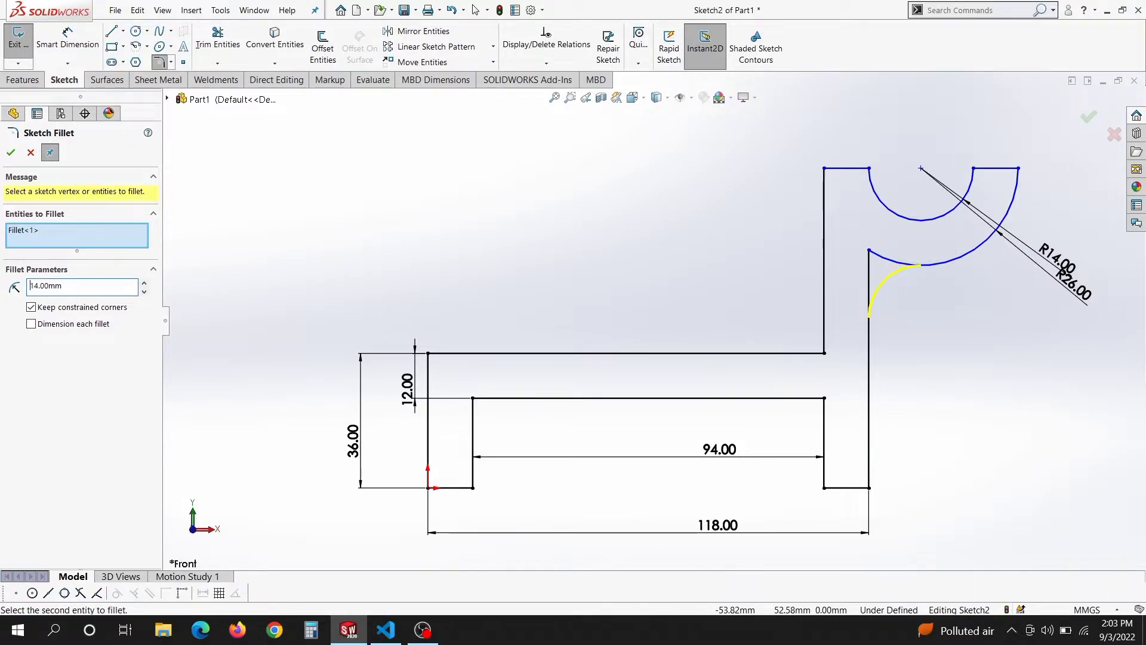
click(11, 154)
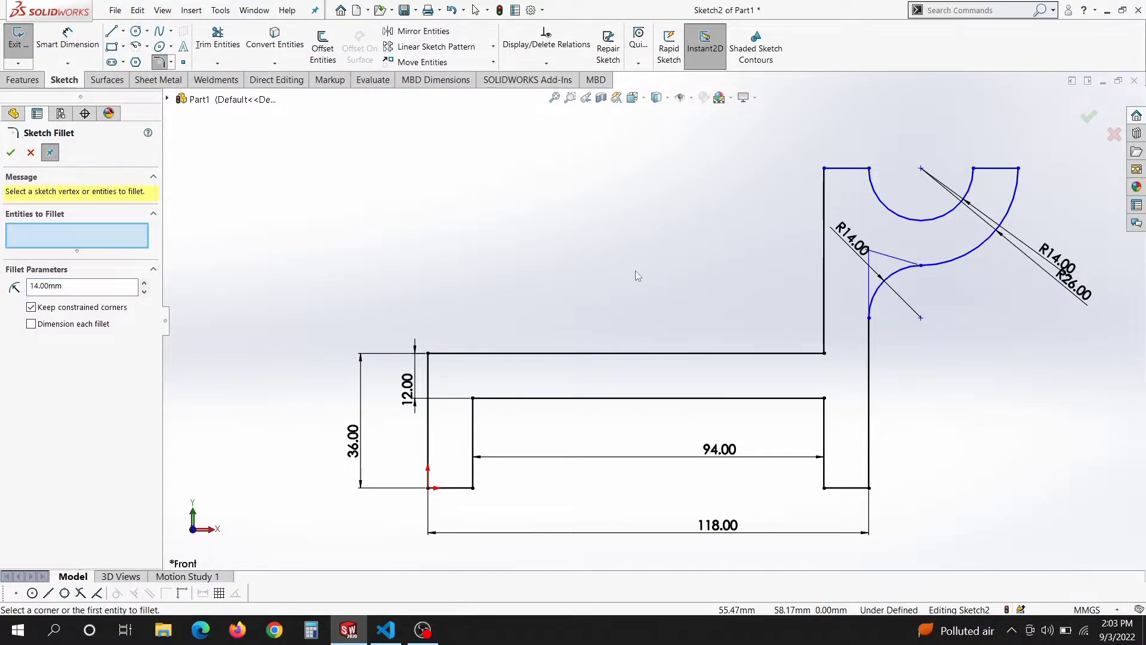
key(Escape)
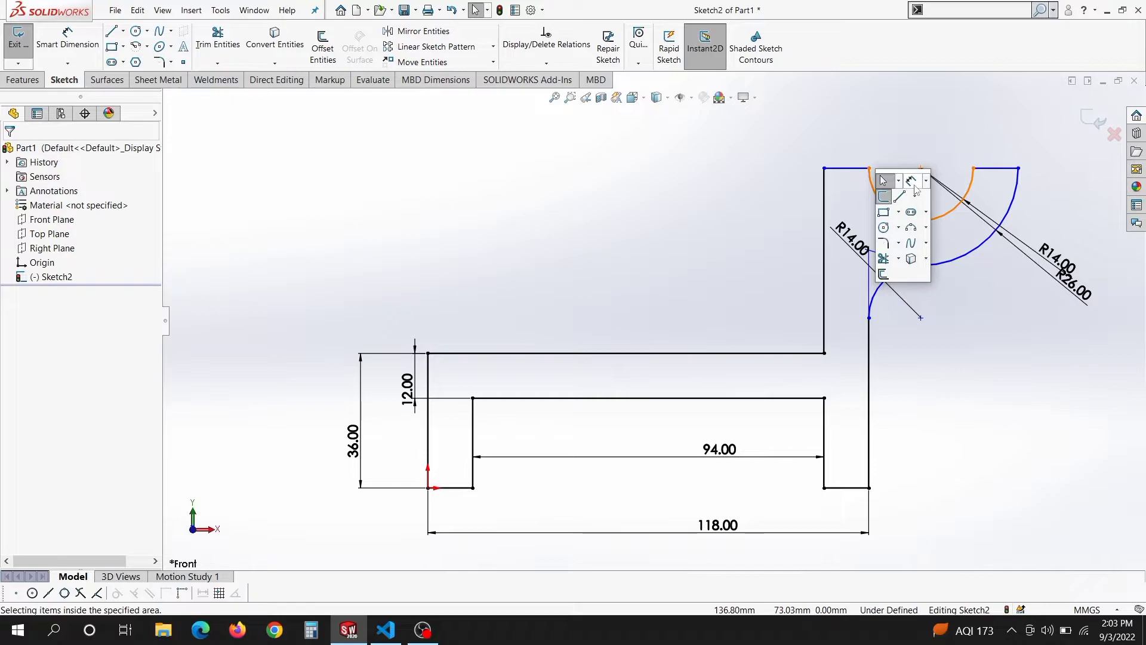
Step: Dimension the hook's right-side height to 70, tidy the R26 label, and exit the sketch
right_drag(871, 171, 868, 411)
click(846, 488)
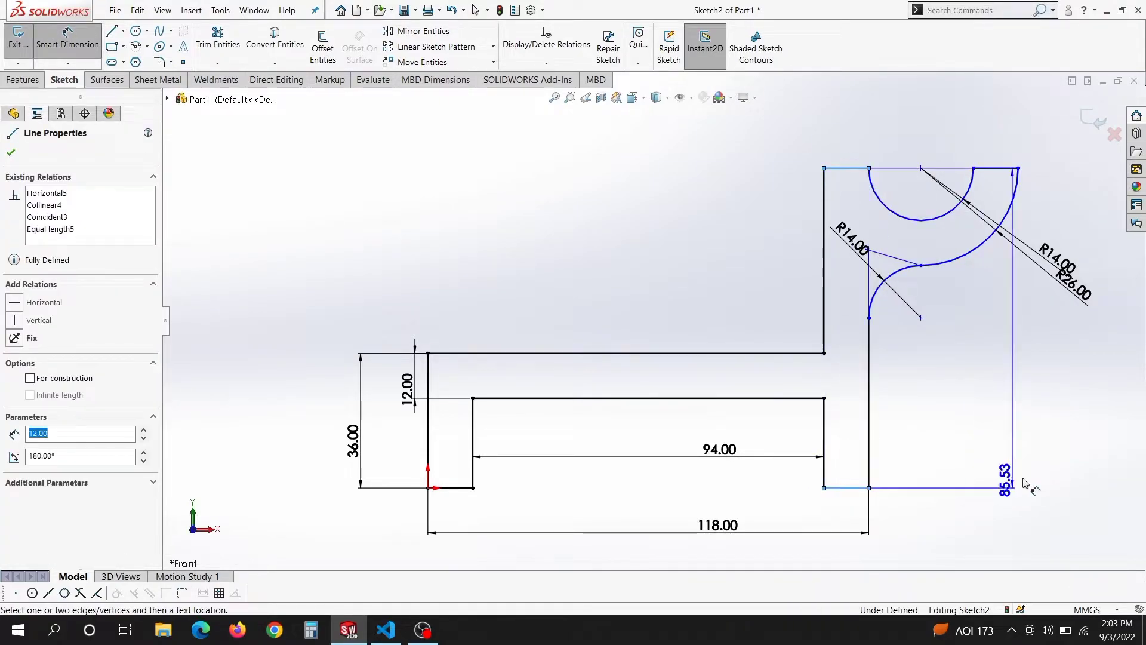
click(1118, 405)
text(70)
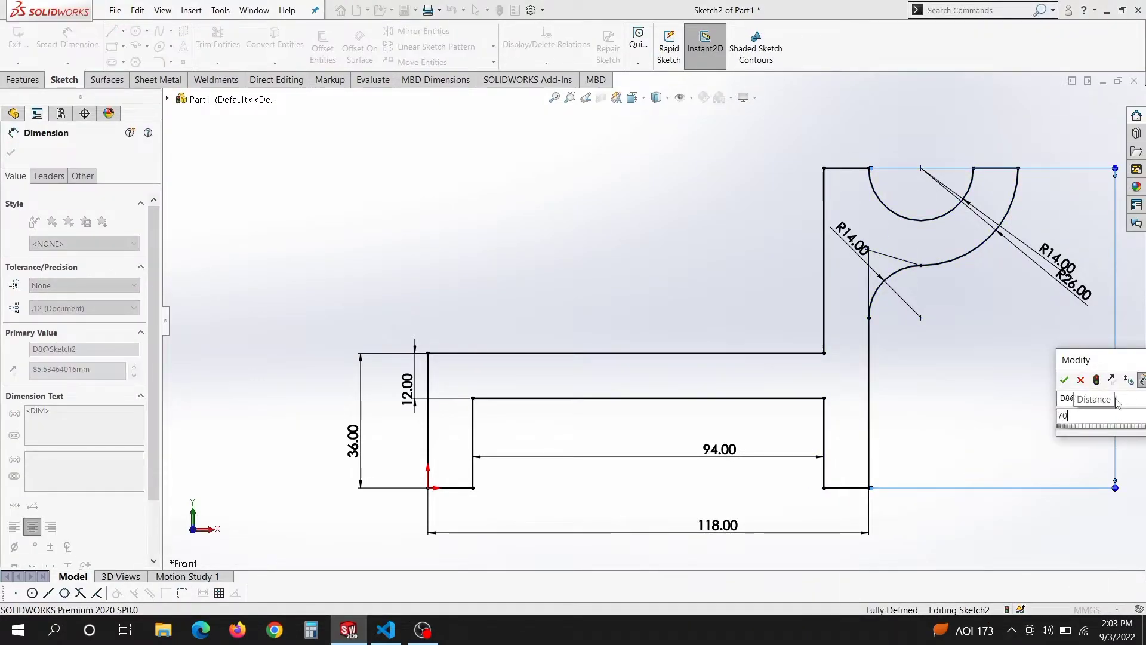
key(Return)
drag(1064, 349, 1041, 382)
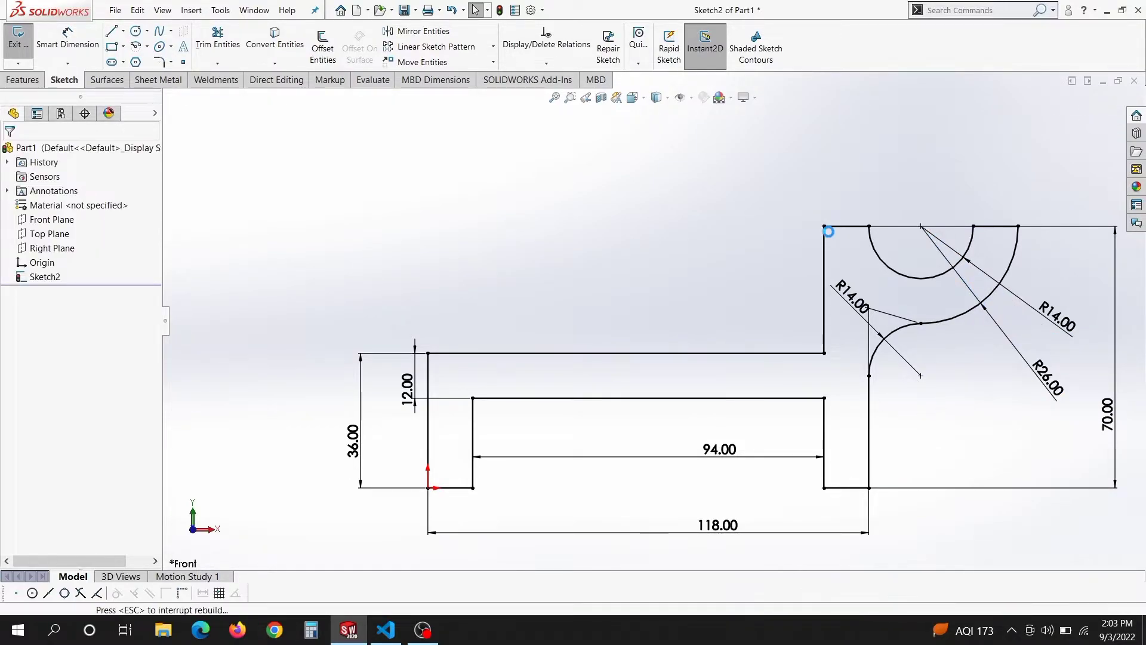
key(ctrl+b)
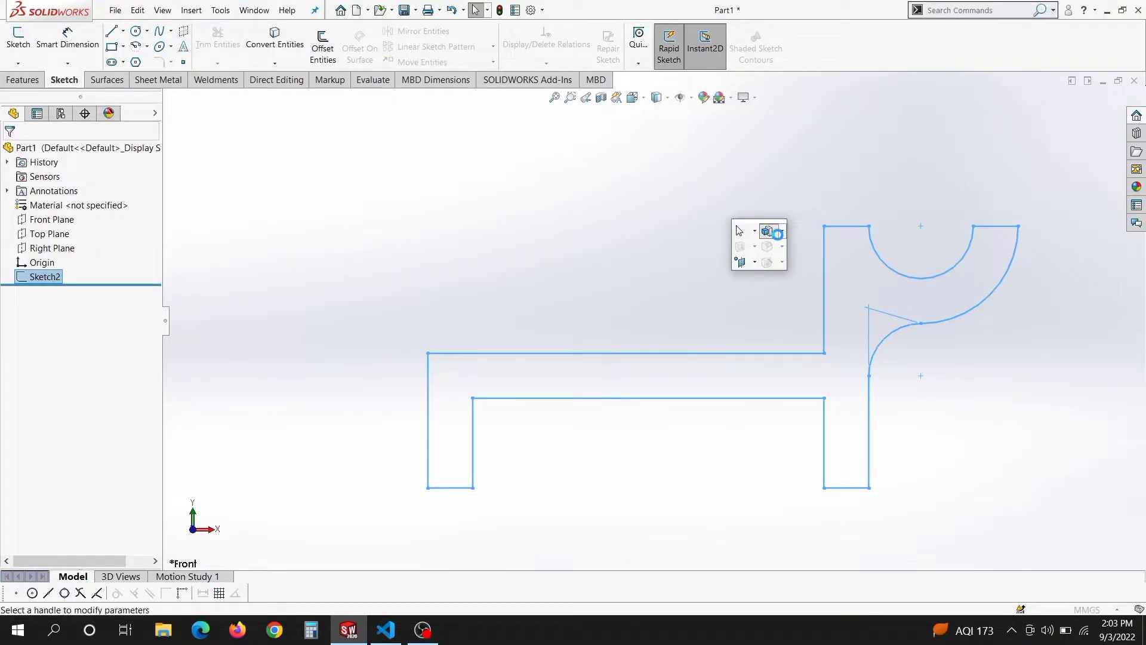
Step: Extrude the bracket profile 82 mm in the reversed direction as Boss-Extrude1
click(770, 231)
click(13, 235)
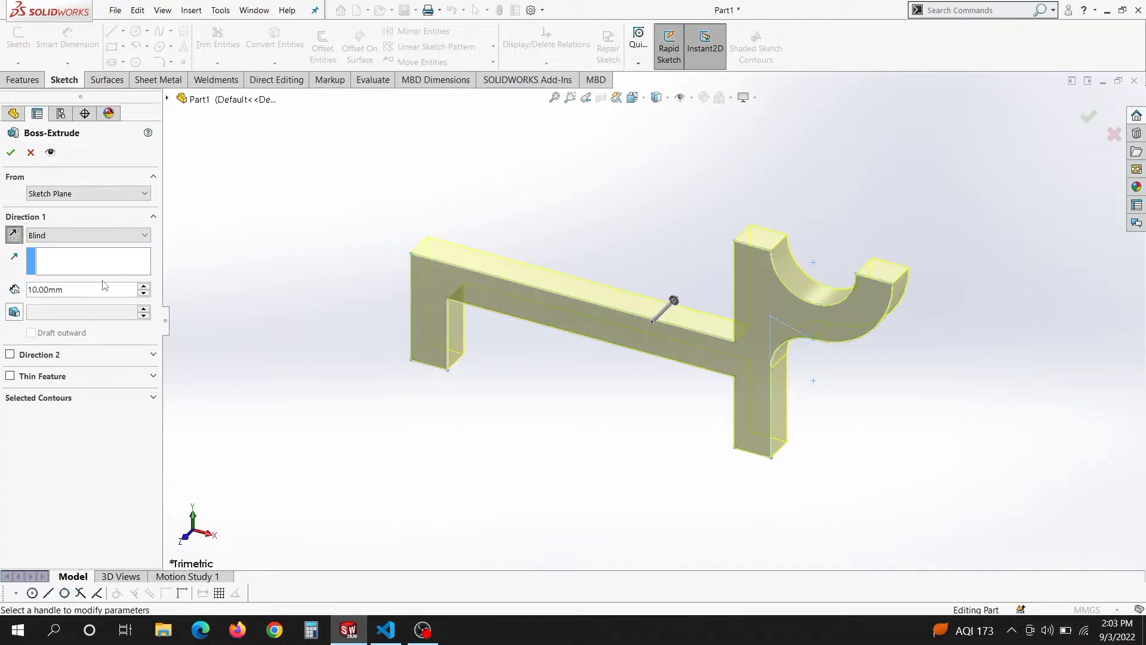
text(82)
key(Return)
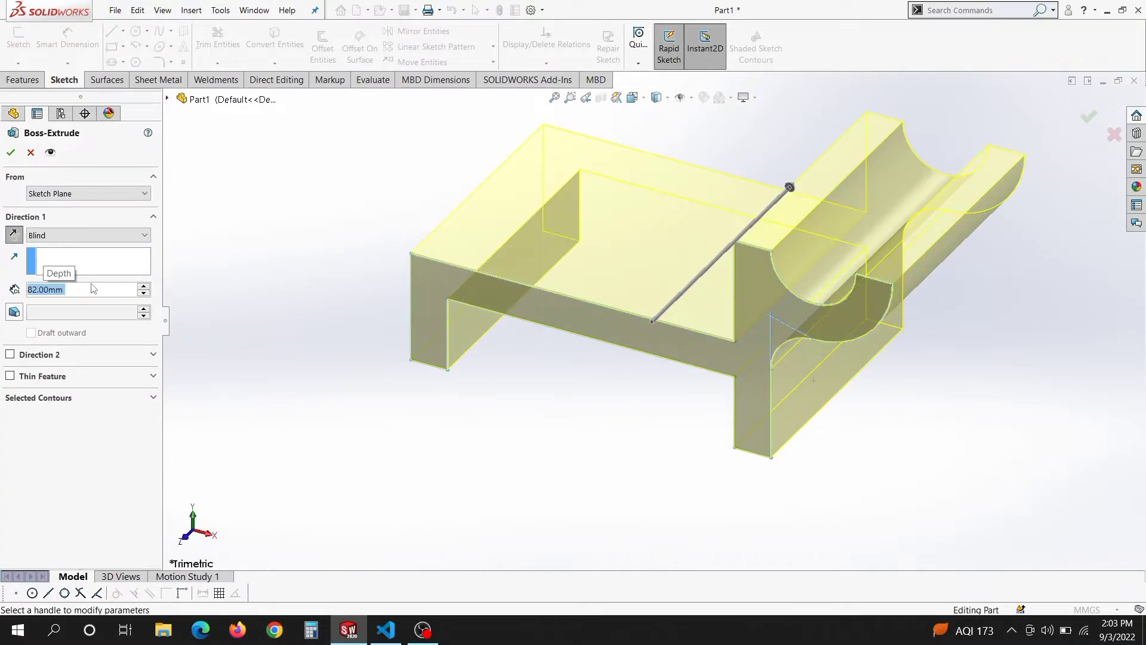
click(10, 153)
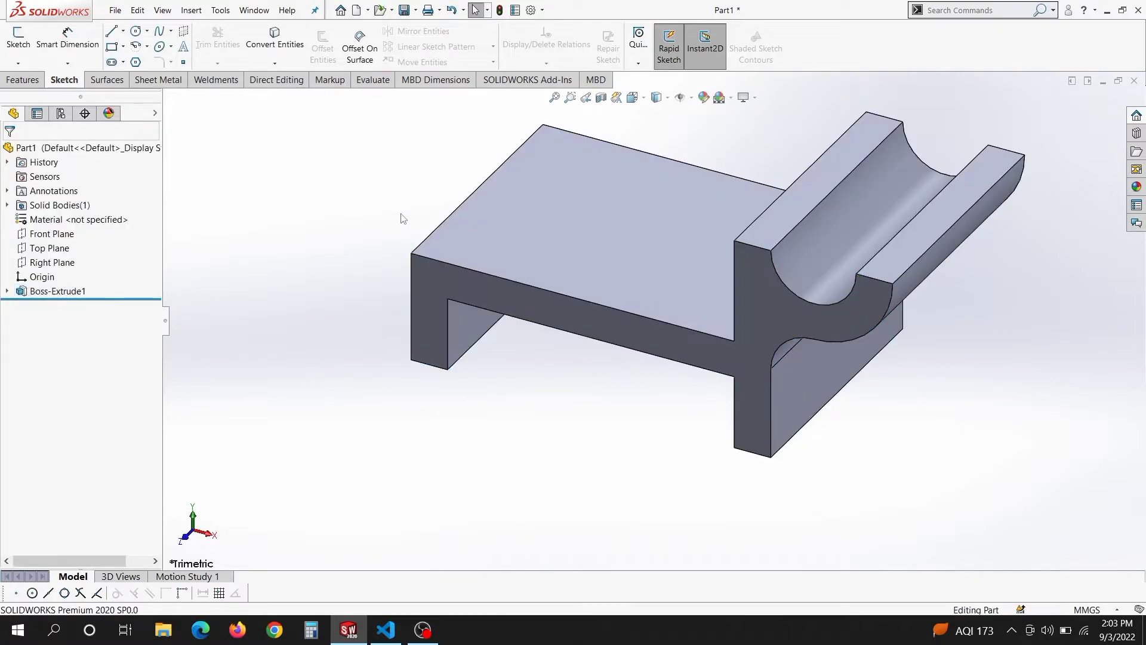
Step: Start a fillet and select the first two bottom foot edges
click(22, 80)
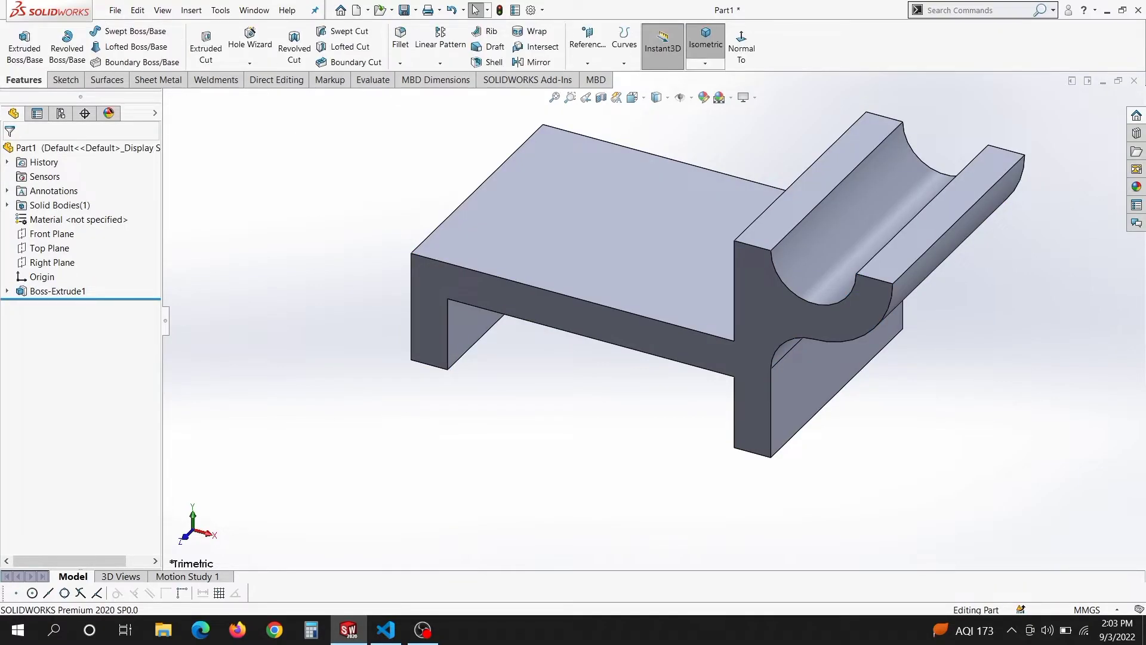
click(401, 36)
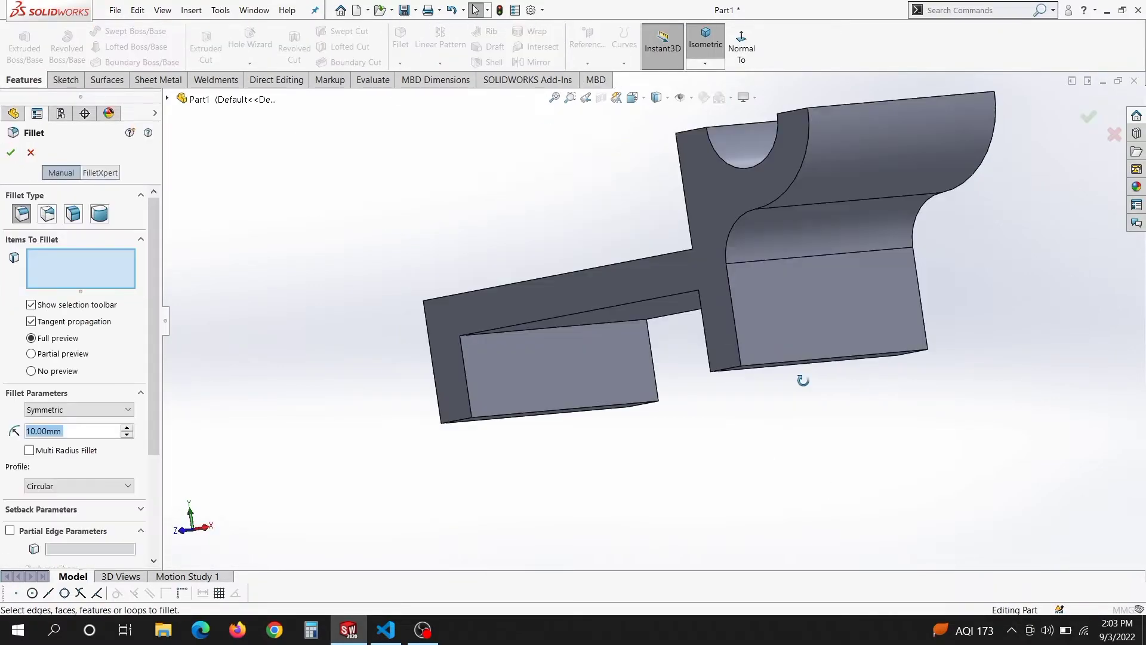
middle_drag(597, 358, 687, 268)
click(708, 342)
key(ctrl+4)
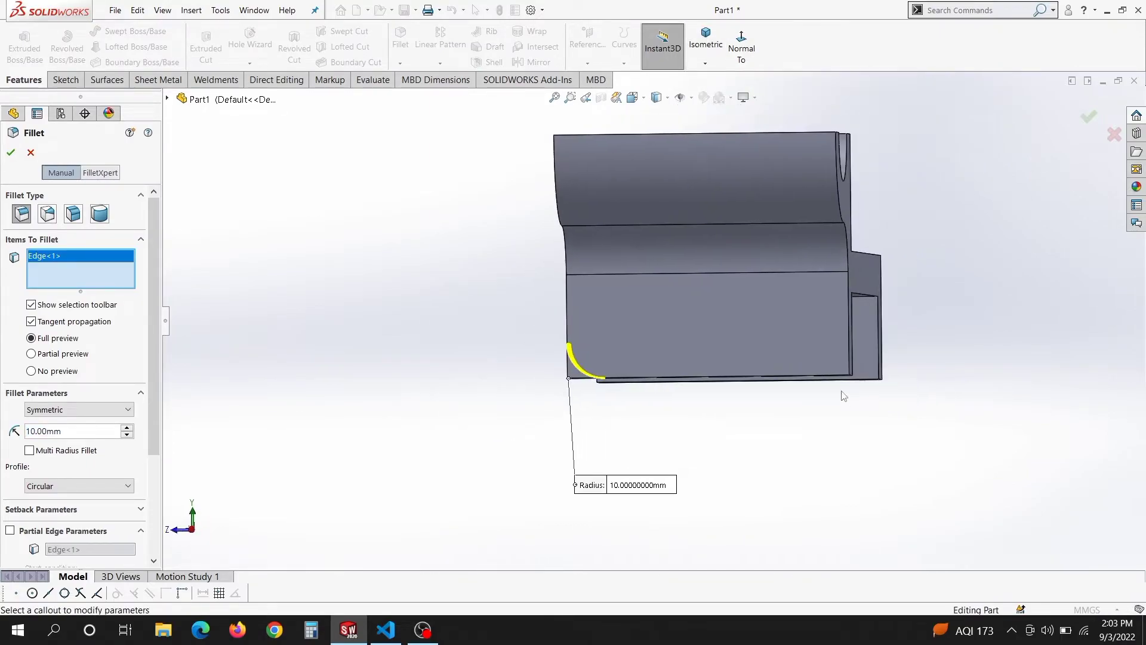
mouse_move(852, 383)
middle_down()
mouse_move(818, 414)
mouse_move(672, 352)
middle_up()
click(657, 352)
Step: Add the remaining two foot edges, apply a 12 mm radius, and return to isometric
click(968, 378)
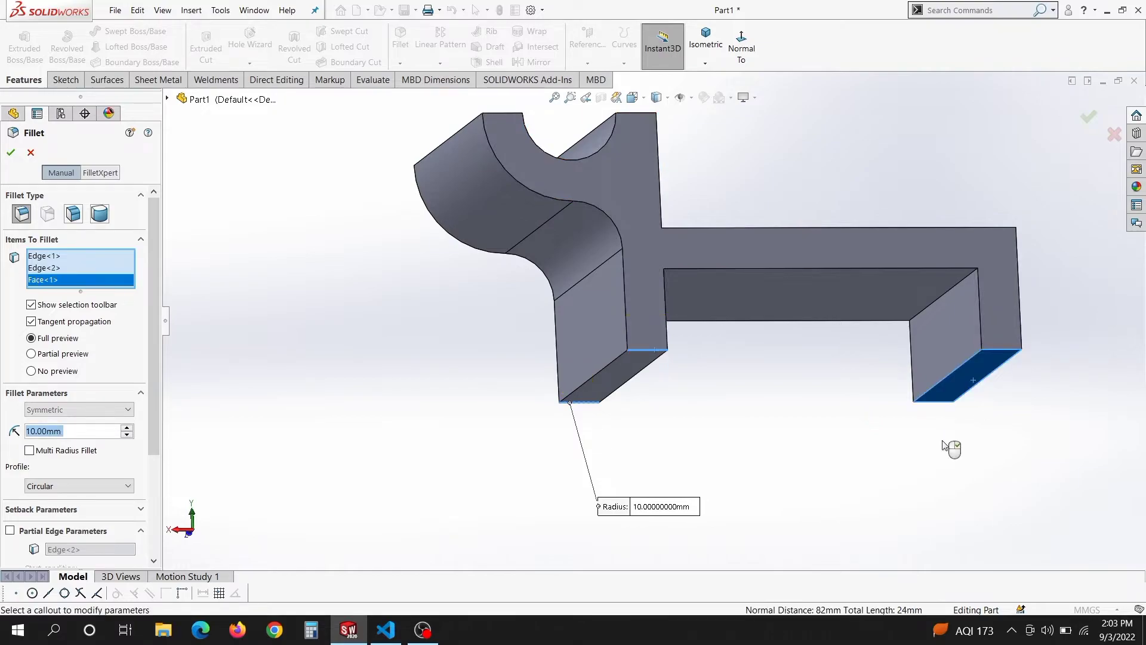
click(1005, 352)
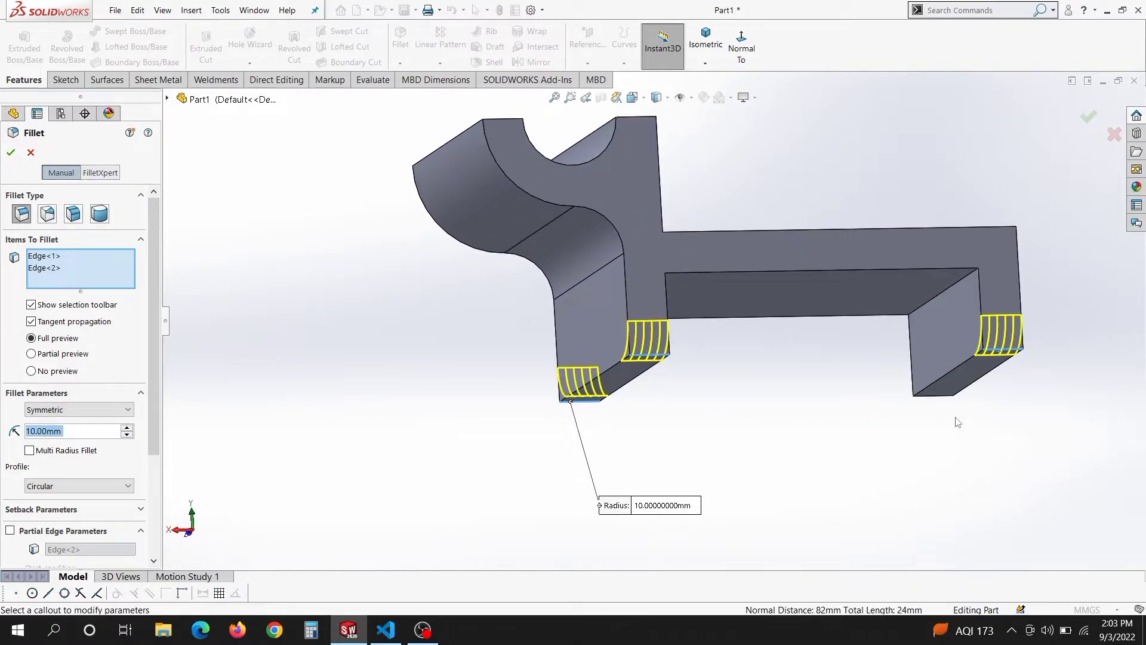
middle_drag(951, 417, 912, 461)
click(828, 465)
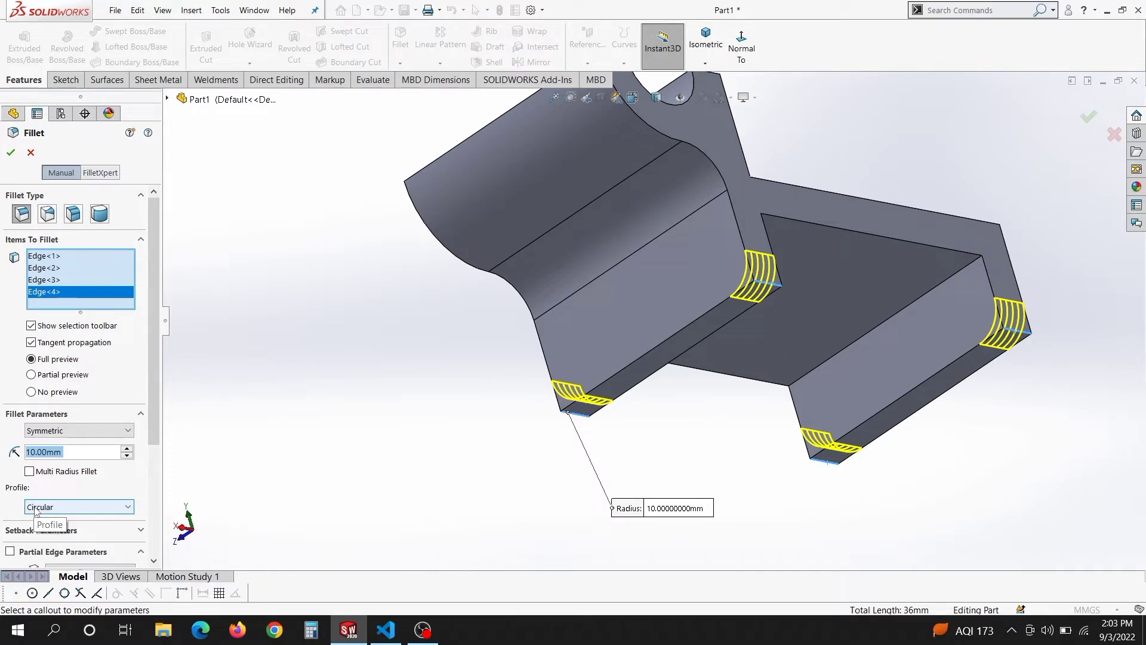
text(12)
key(Return)
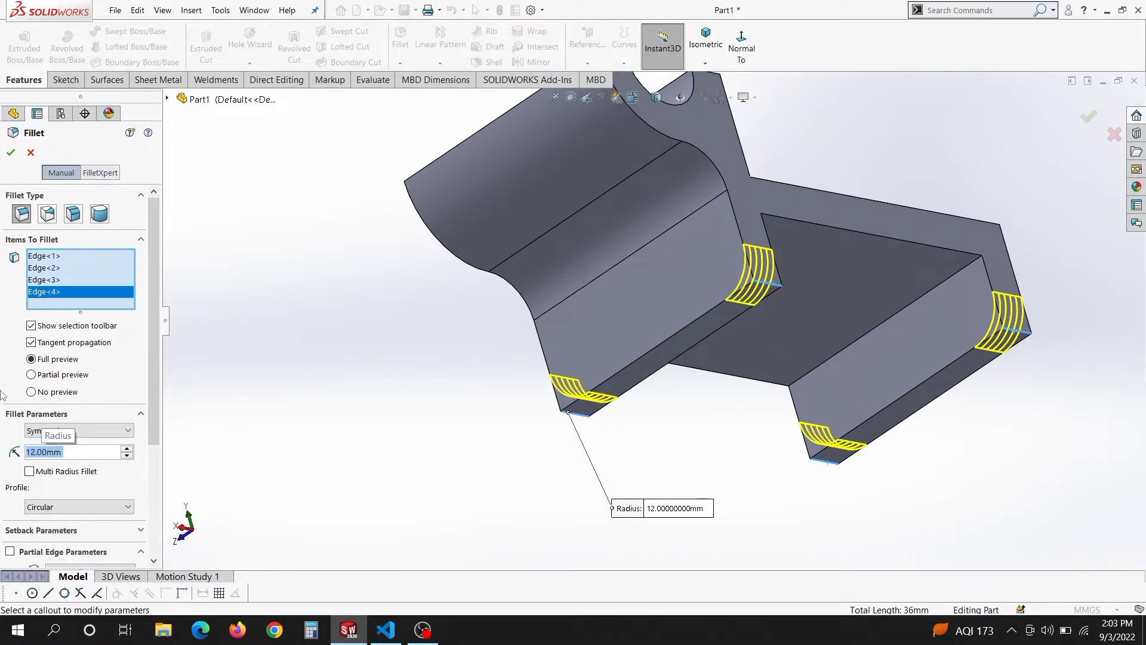
click(12, 151)
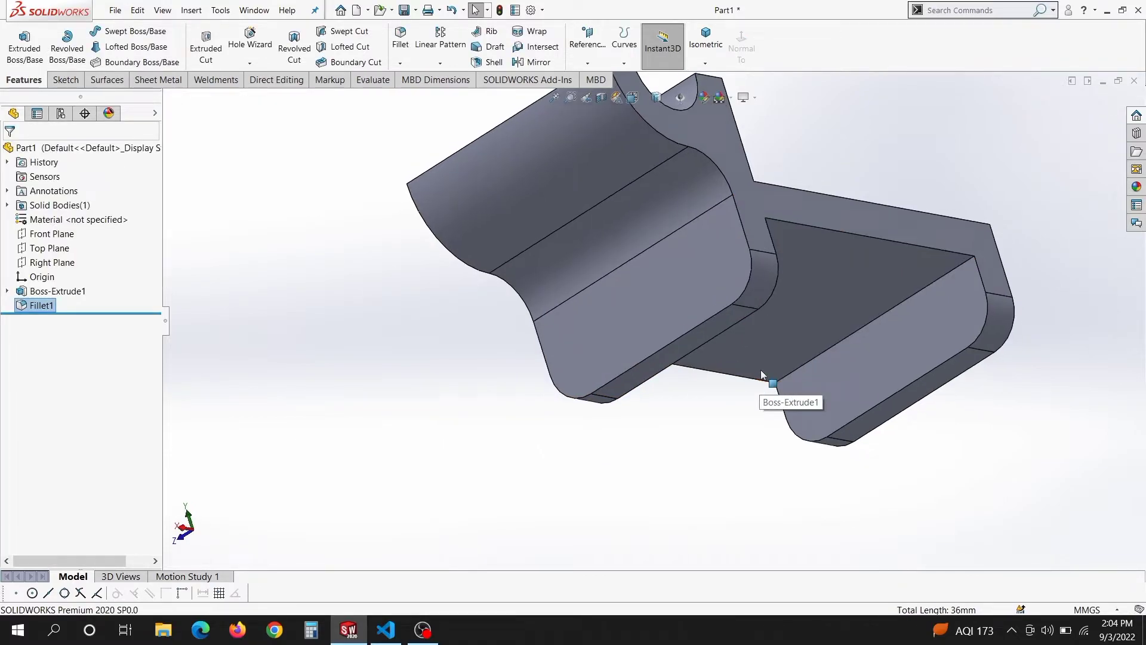
key(ctrl+7)
Step: Start a new sketch on the front face of the feet
right_click(470, 370)
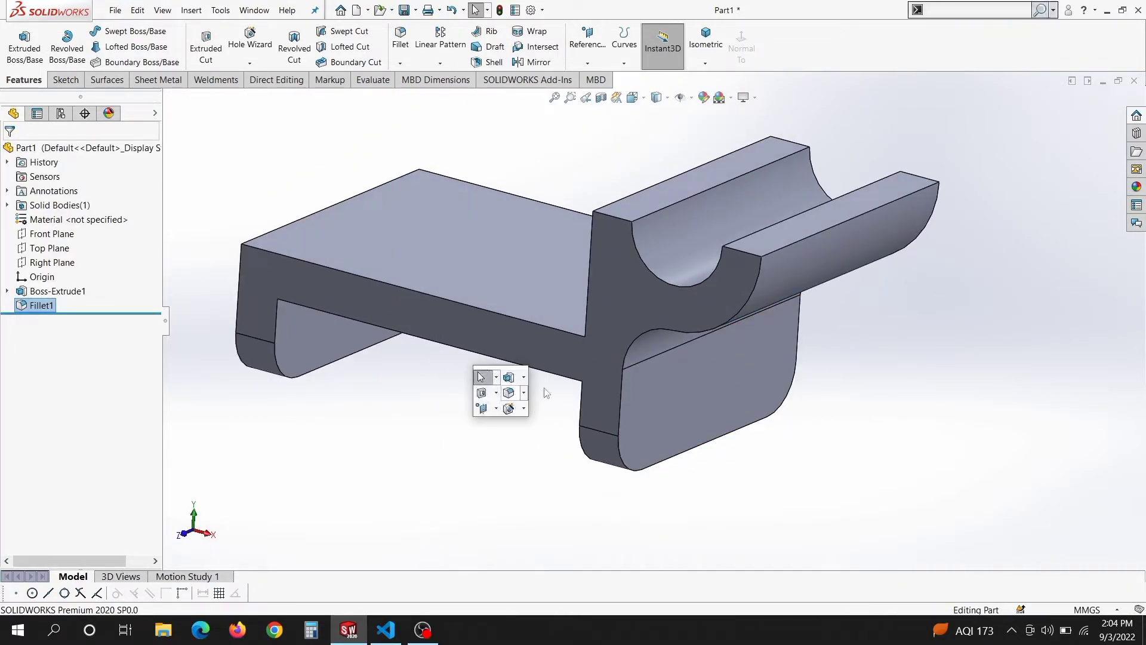
click(710, 397)
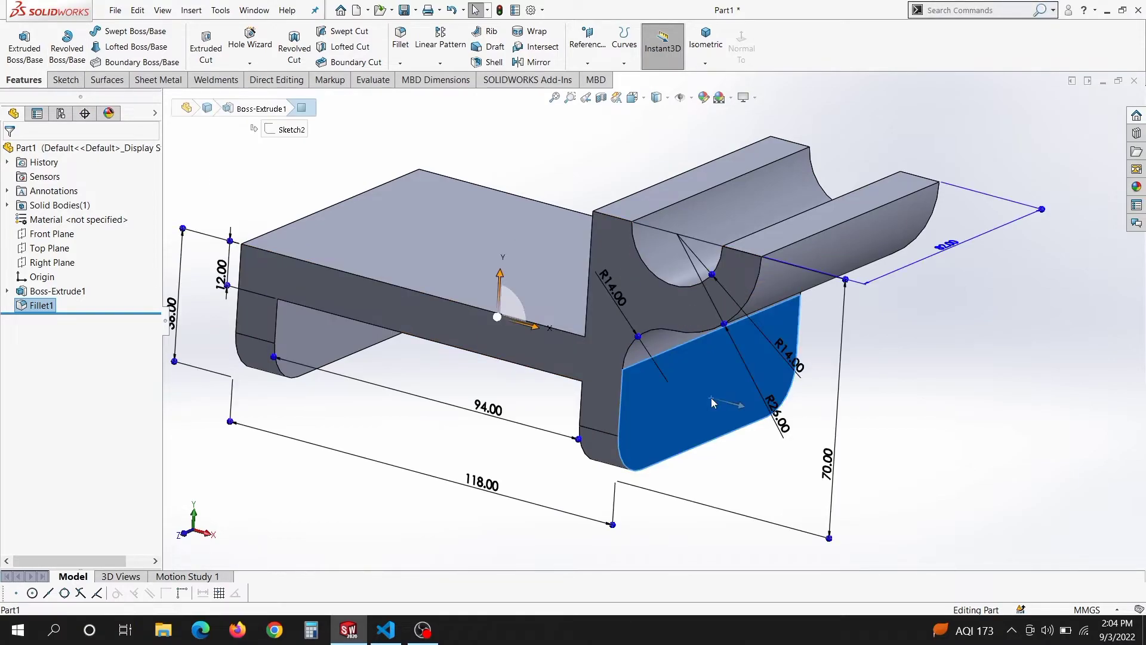
right_click(710, 397)
click(739, 333)
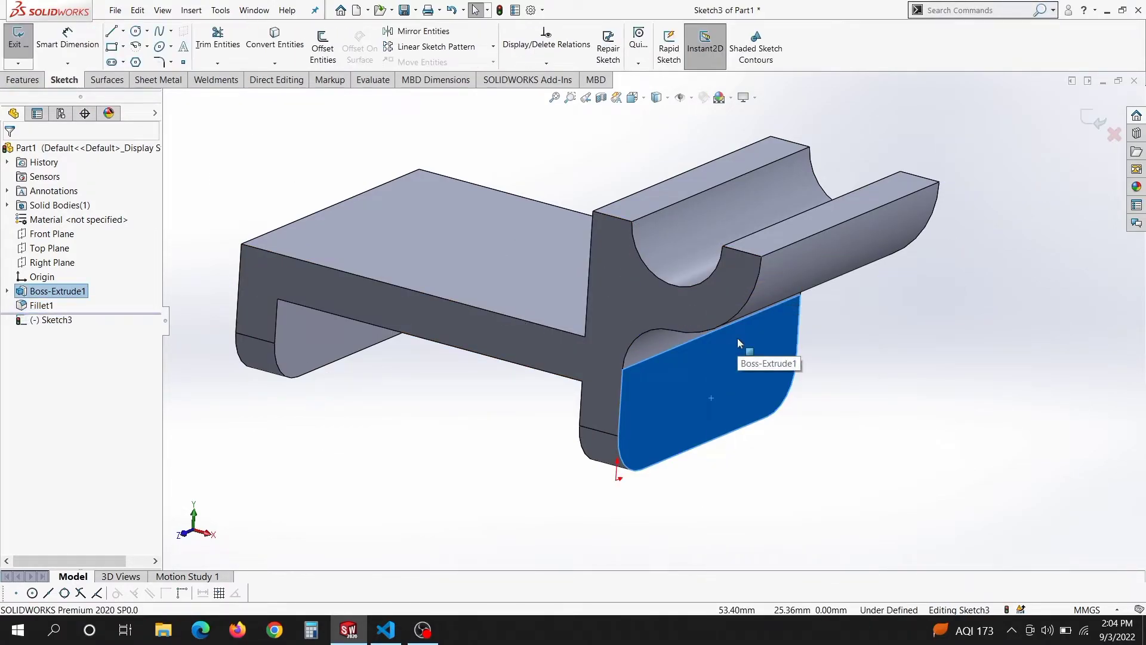
Step: Draw two circles, one near each rounded foot corner
key(s)
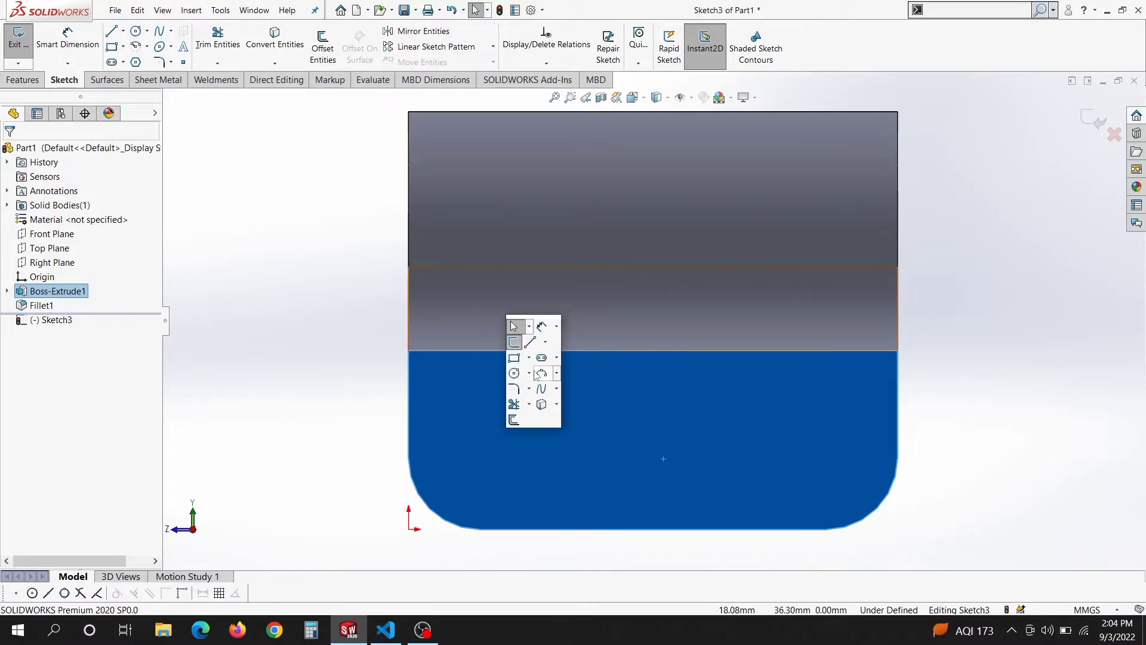
click(513, 372)
key(Escape)
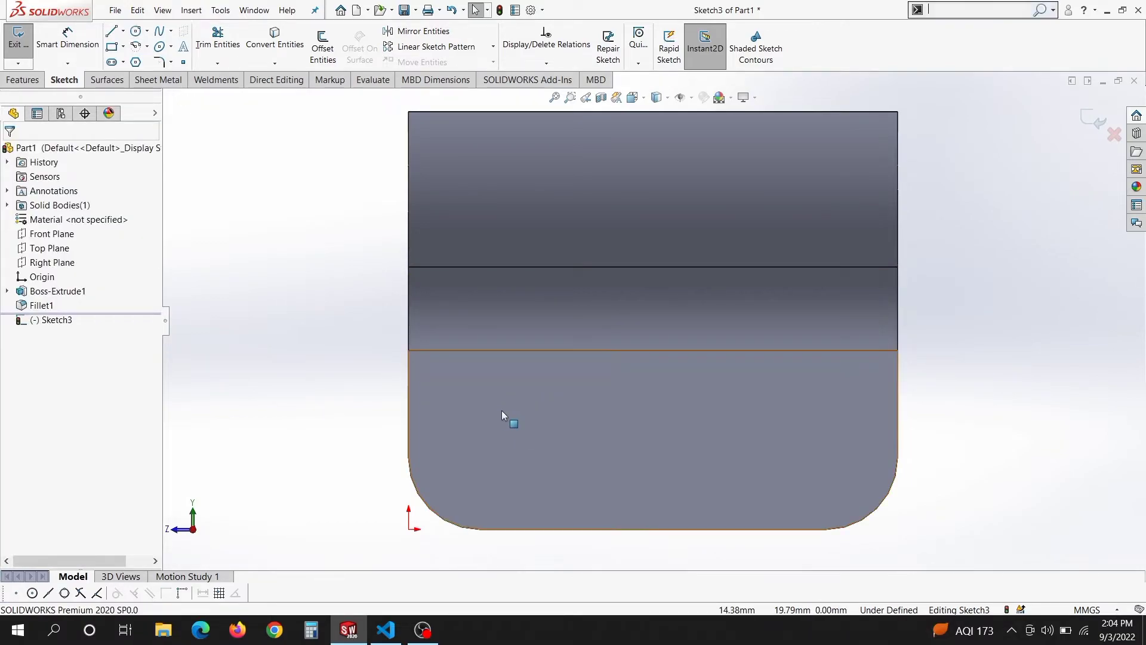
key(s)
click(508, 470)
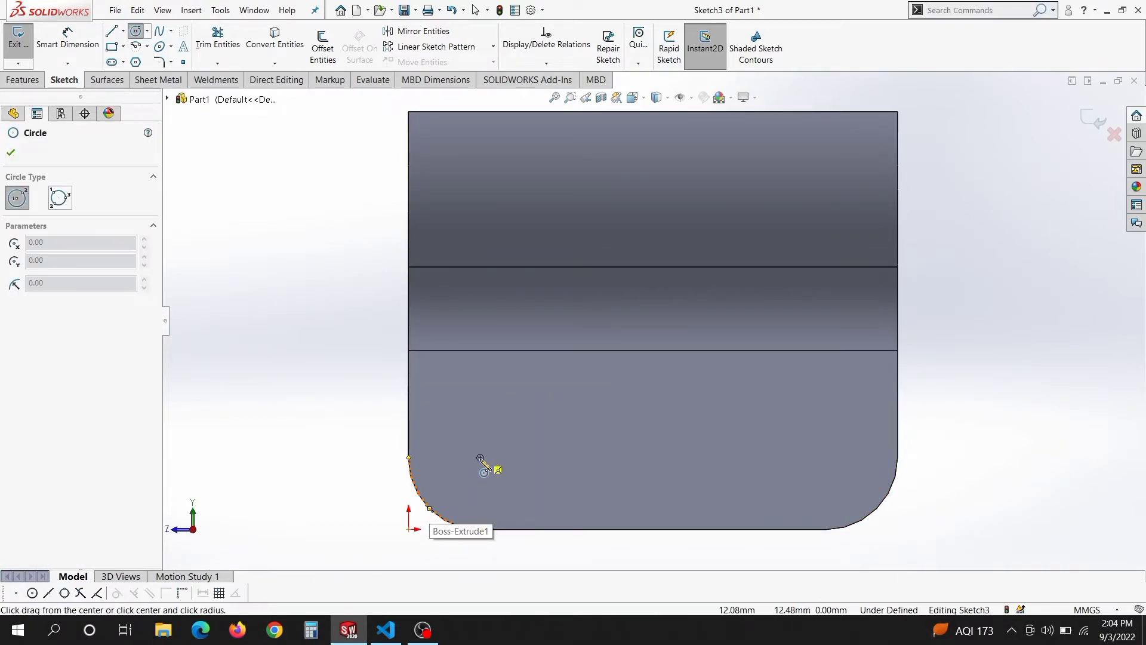
drag(481, 458, 509, 477)
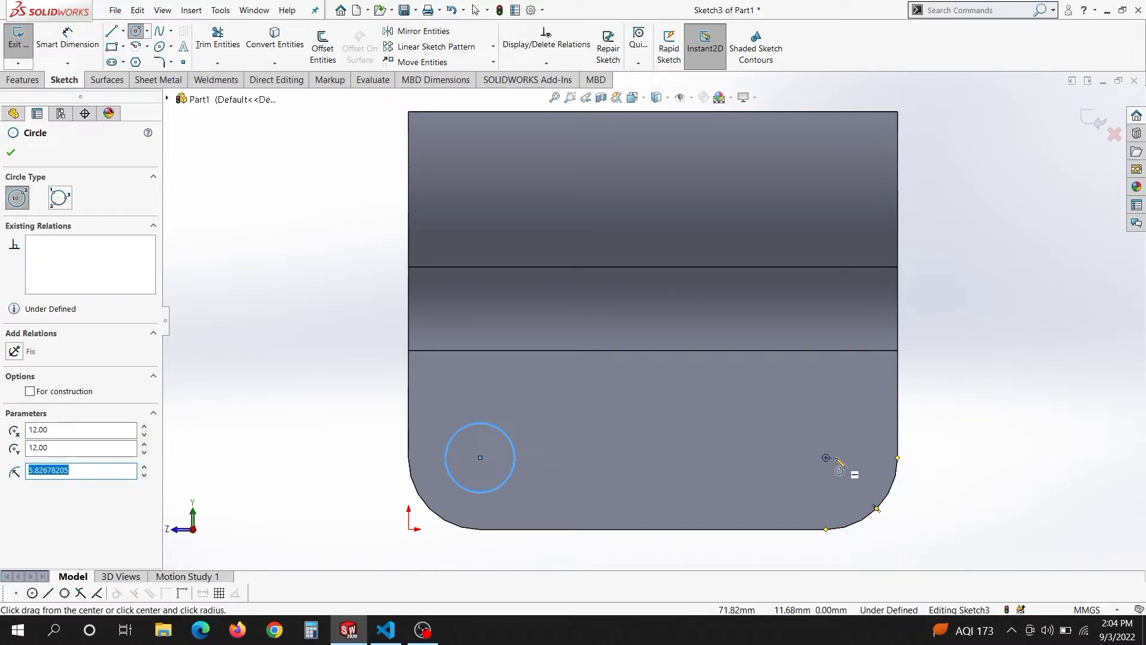
drag(825, 457, 860, 478)
right_click(862, 485)
click(877, 501)
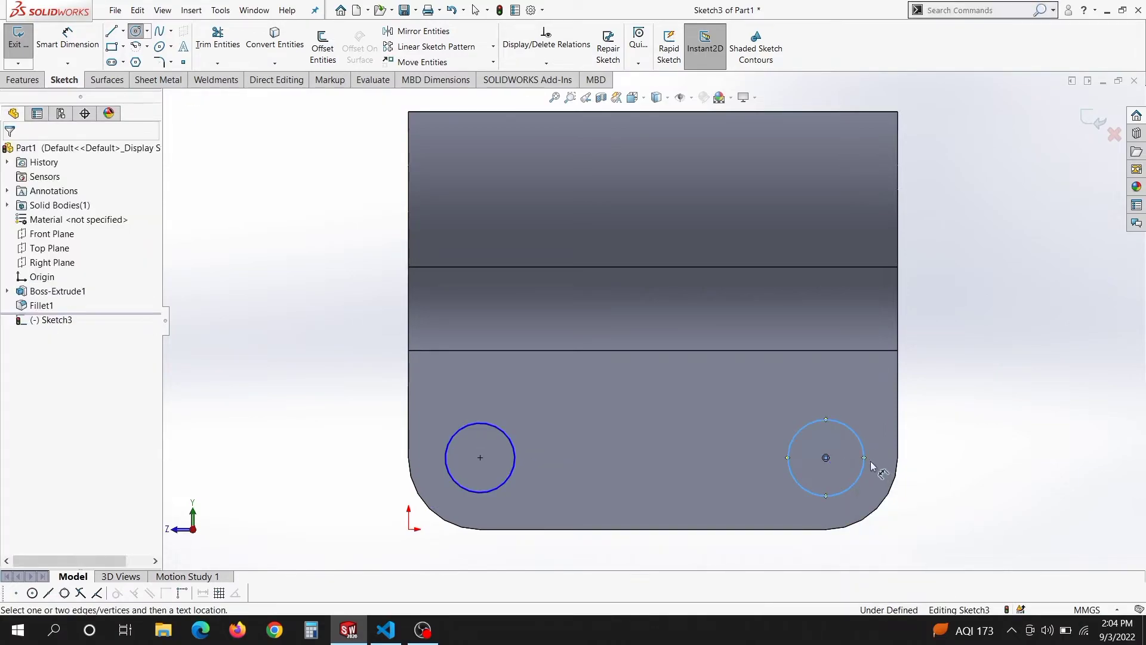
Step: Dimension one circle to Ø12, make both circles equal, and exit the sketch
click(979, 459)
text(12)
key(Return)
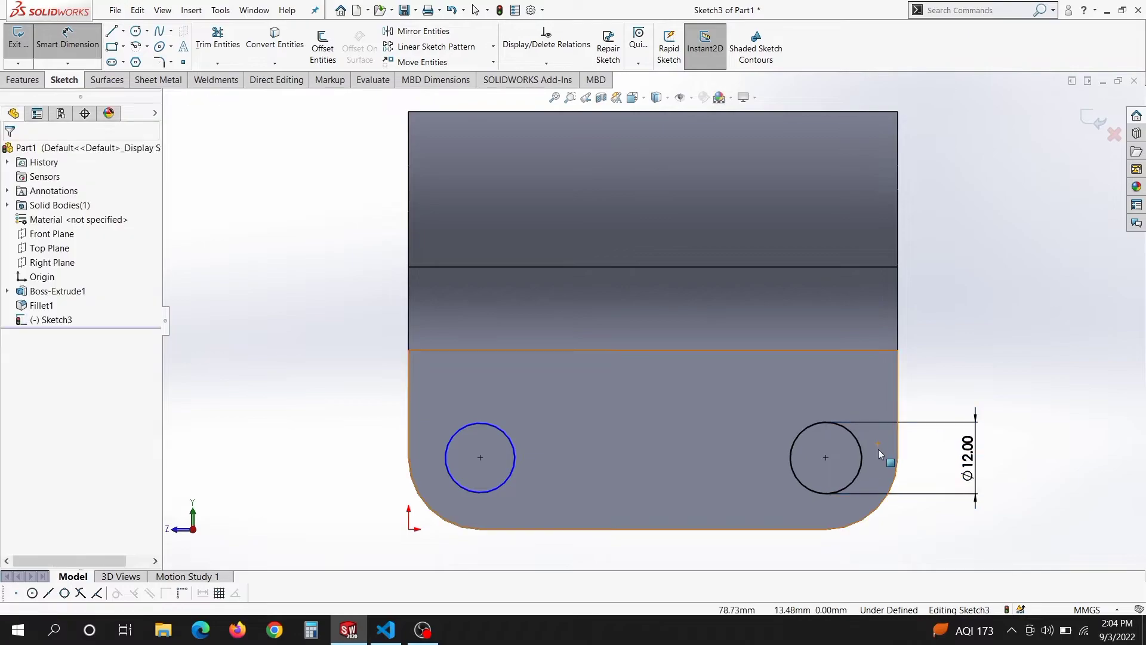
key(Escape)
ctrl+click(464, 464)
click(600, 444)
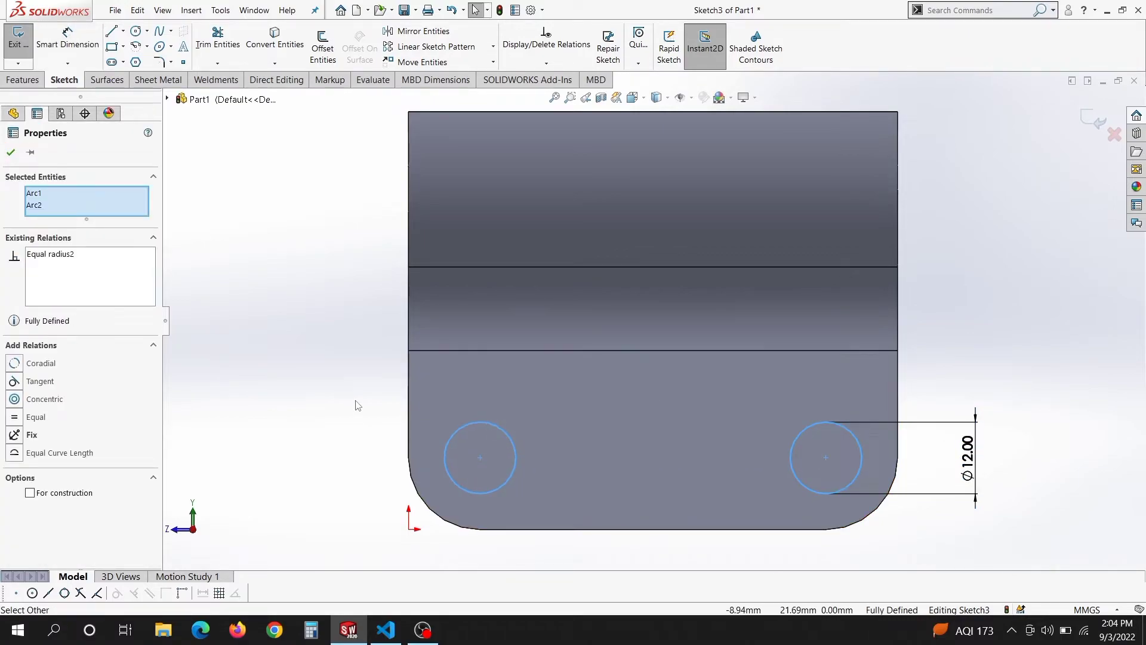
click(357, 406)
key(ctrl+7)
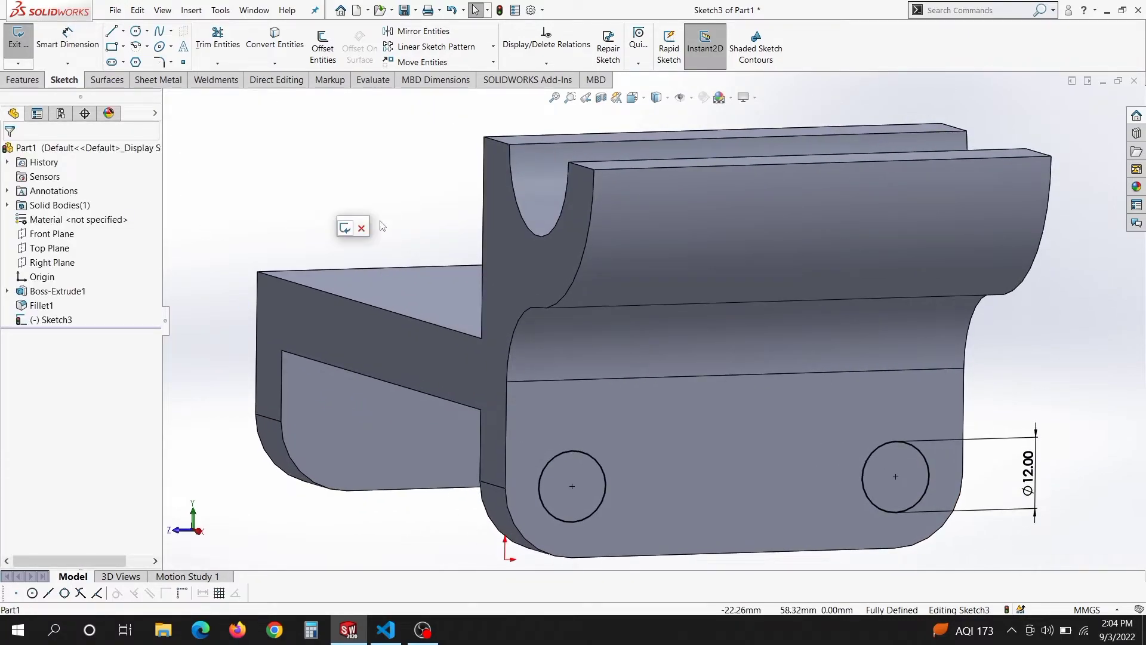
key(ctrl+b)
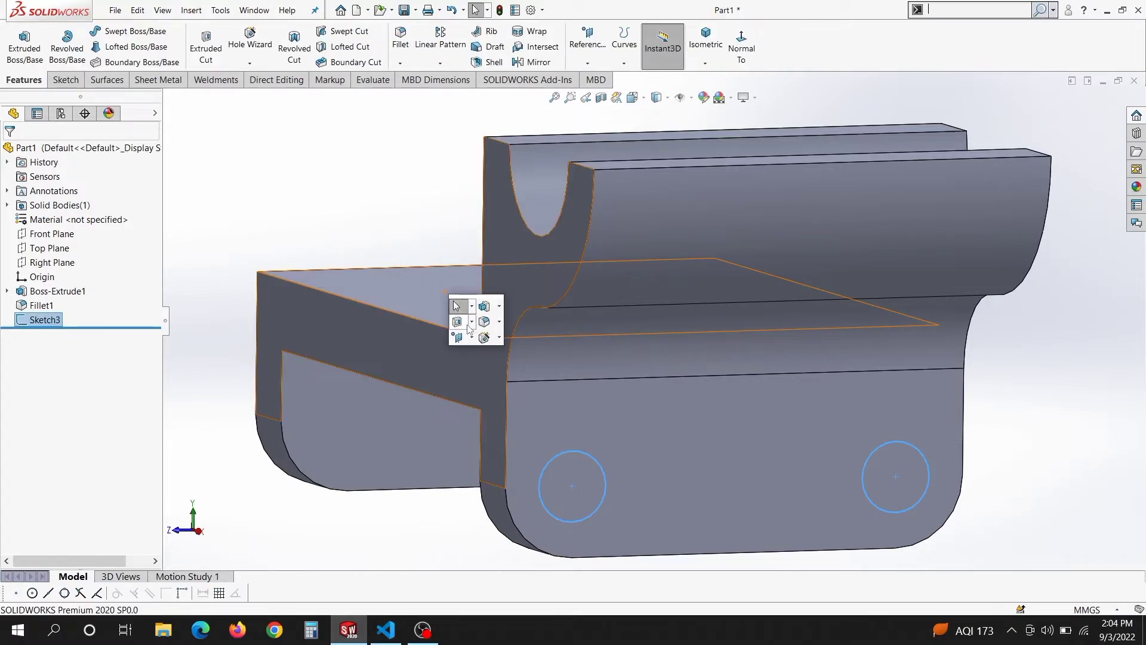
Step: Cut the two foot circles Through All to drill holes in both feet
click(458, 322)
click(86, 235)
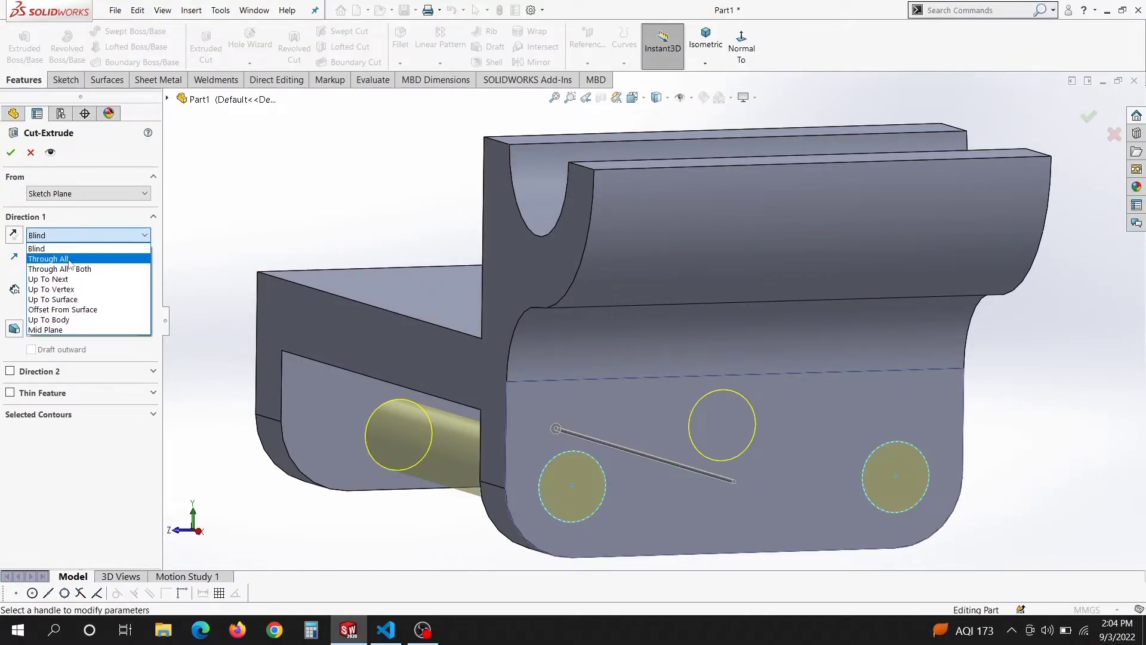
click(69, 259)
click(11, 152)
Step: Fillet the edge where the top plate meets the cradle upright at 12 mm
mouse_move(370, 311)
middle_down()
mouse_move(405, 281)
mouse_move(429, 320)
mouse_move(415, 304)
mouse_move(431, 310)
mouse_move(421, 287)
middle_up()
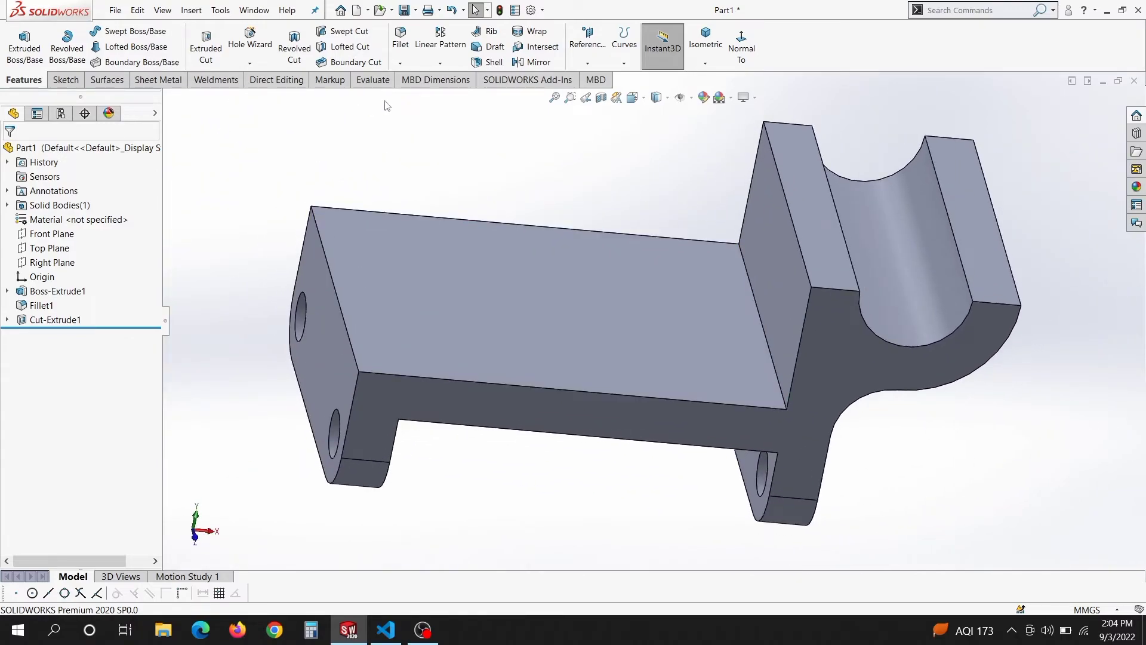
click(776, 371)
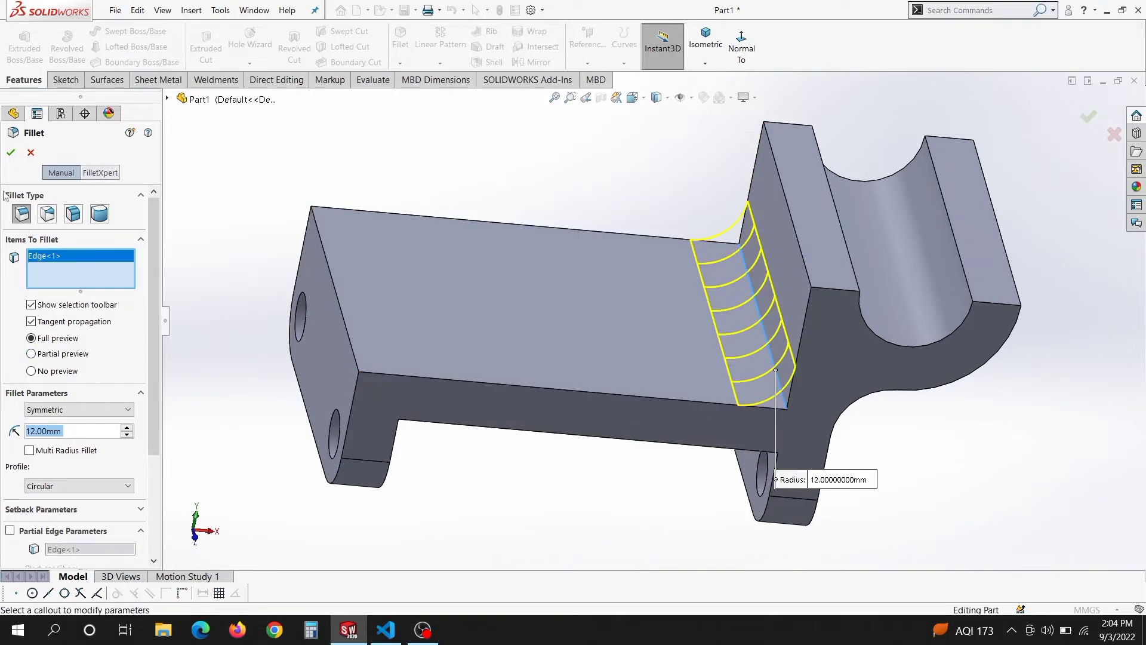
click(11, 152)
mouse_move(451, 271)
middle_down()
mouse_move(512, 287)
mouse_move(496, 309)
middle_up()
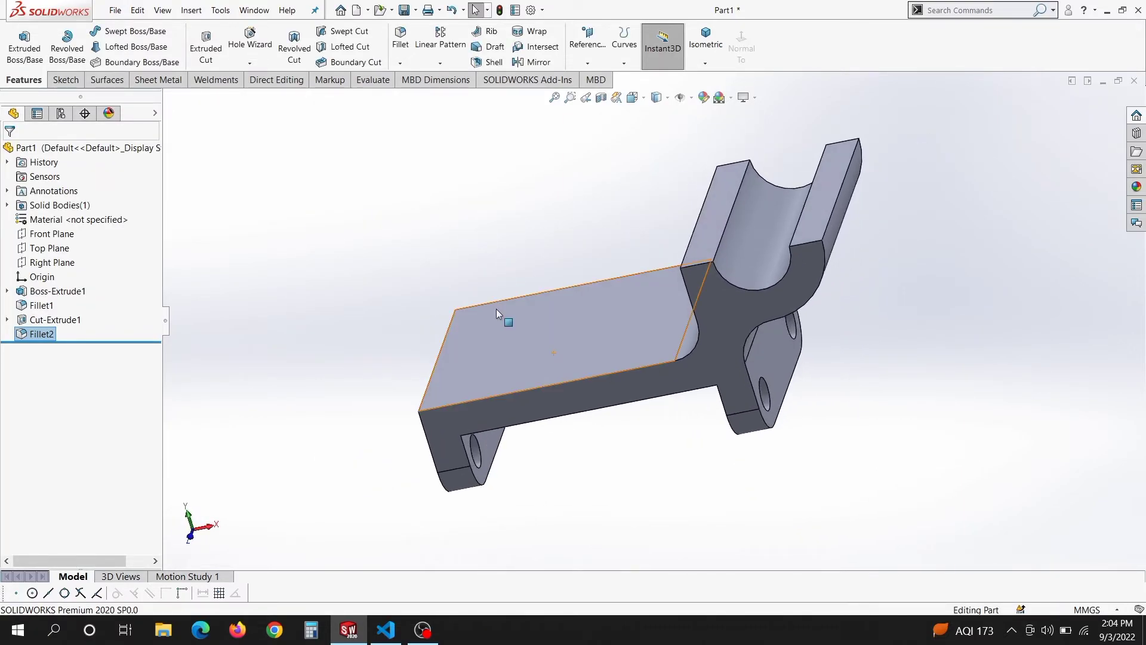
key(ctrl+7)
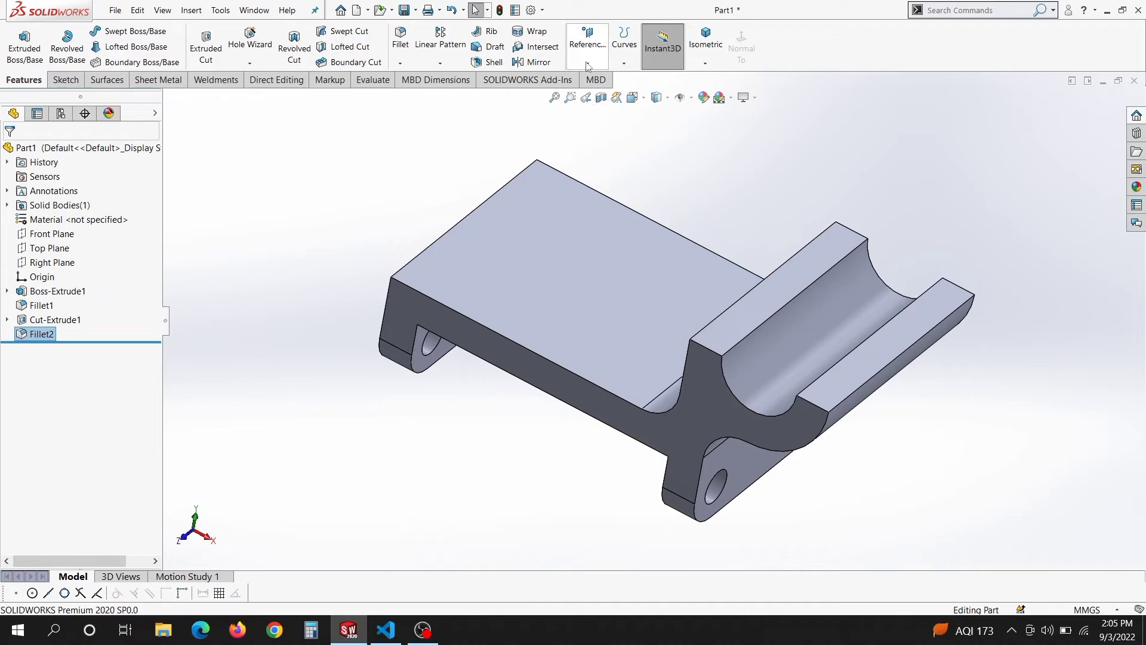
Step: Create Plane1 midway between the bracket's two opposite side faces
click(588, 66)
click(591, 80)
click(529, 366)
mouse_move(529, 365)
middle_down()
mouse_move(659, 310)
mouse_move(748, 241)
mouse_move(816, 184)
mouse_move(800, 155)
middle_up()
click(746, 246)
key(Return)
Step: On Plane1, sketch a diagonal line from the plate's far corner to the upright's top
right_click(525, 219)
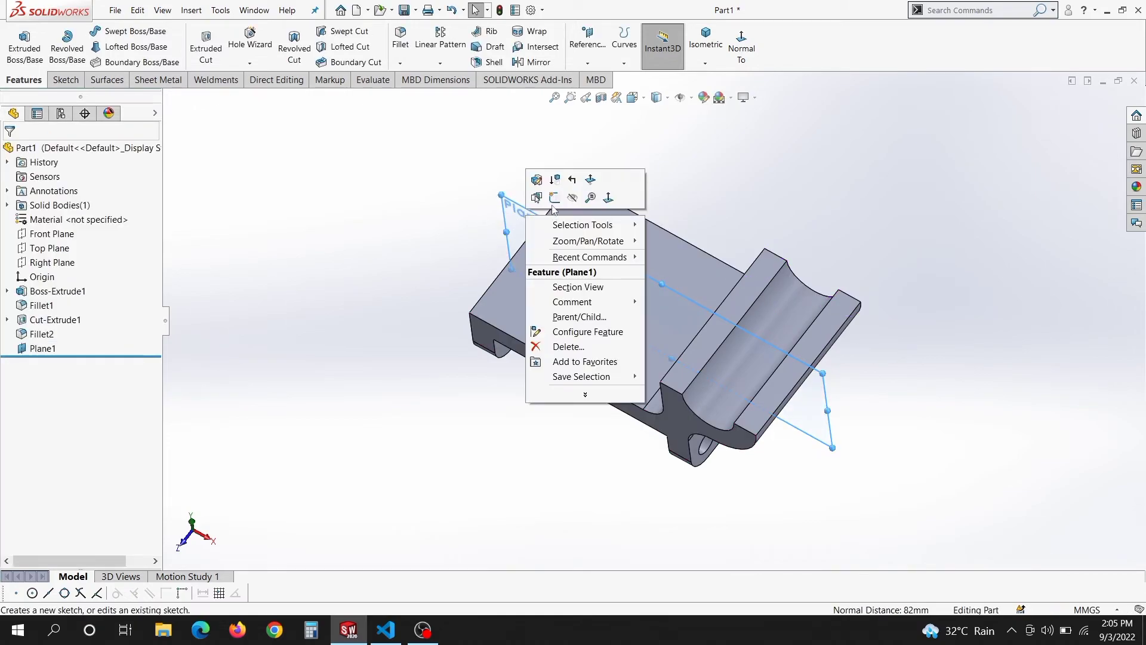
click(552, 204)
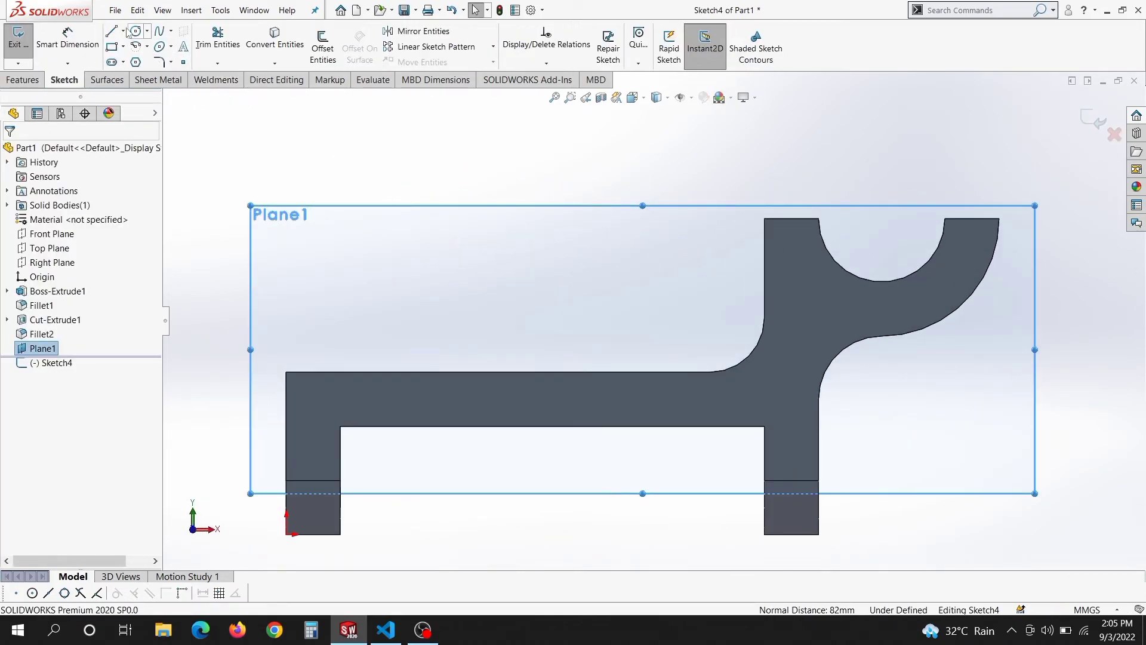
click(286, 372)
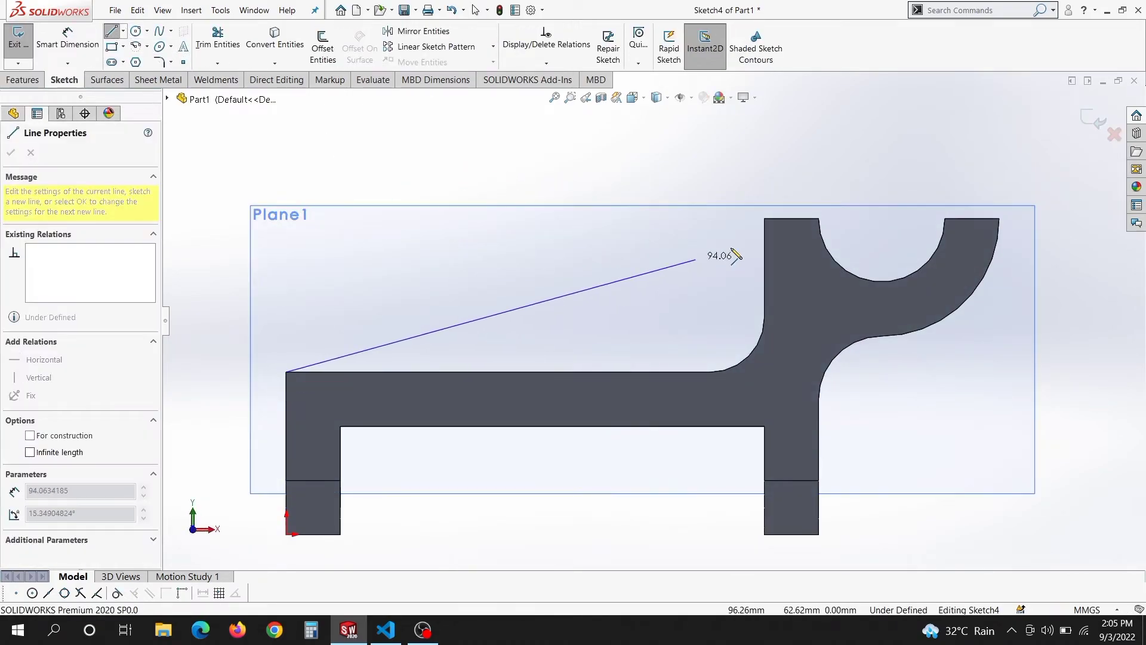
click(764, 219)
key(Escape)
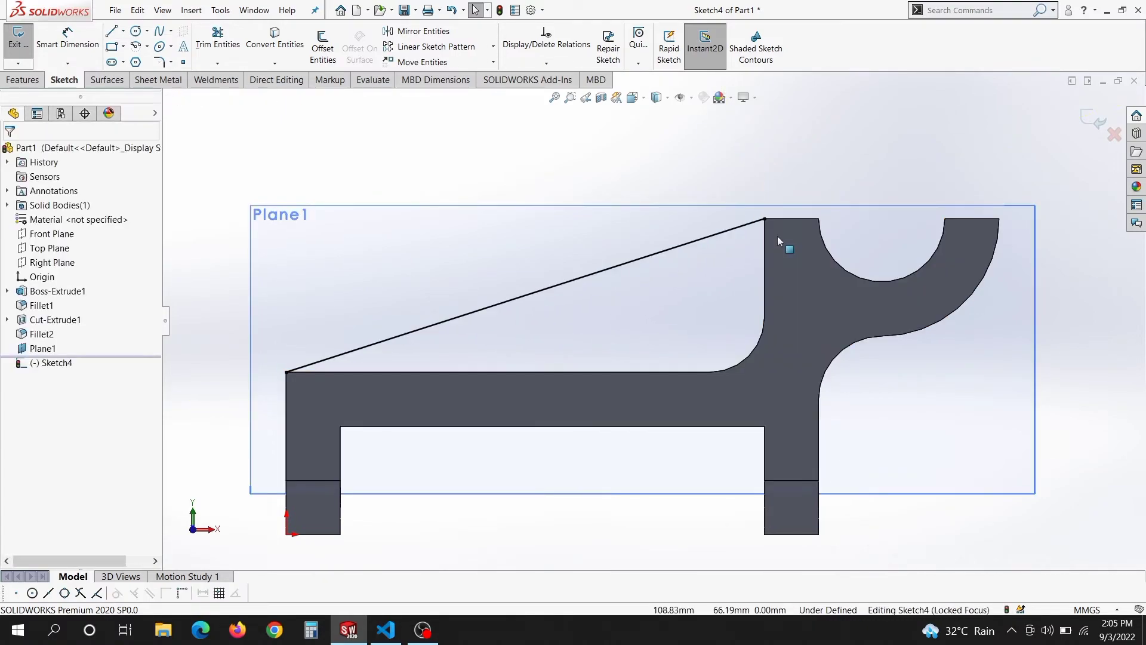
click(618, 238)
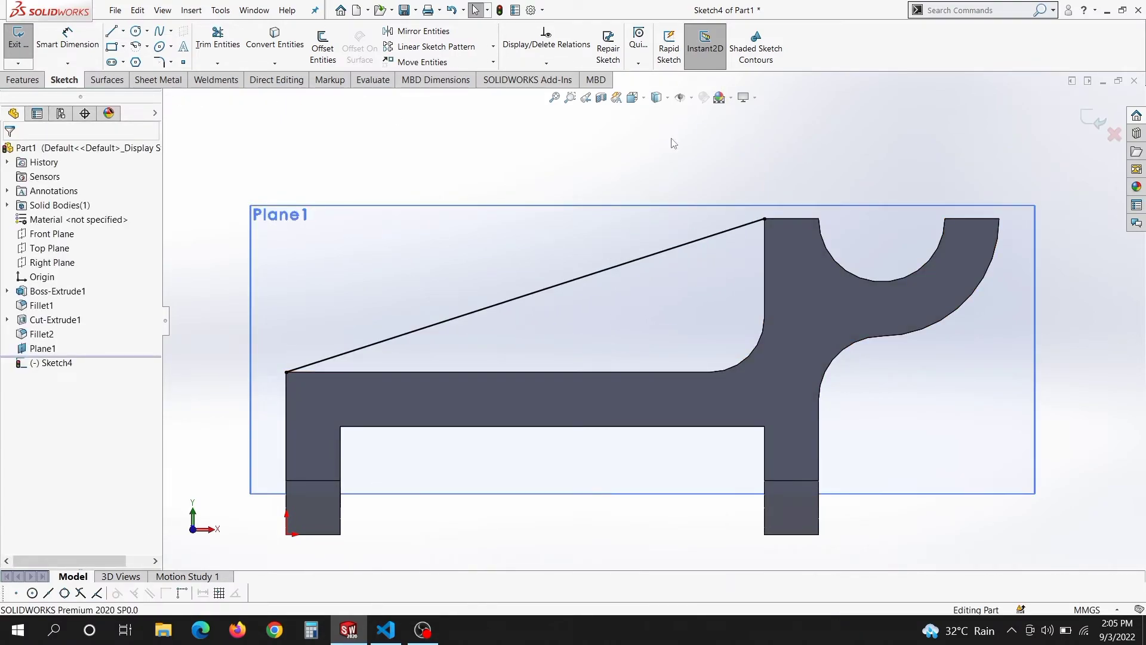
mouse_move(672, 144)
middle_down()
mouse_move(657, 193)
mouse_move(645, 179)
middle_up()
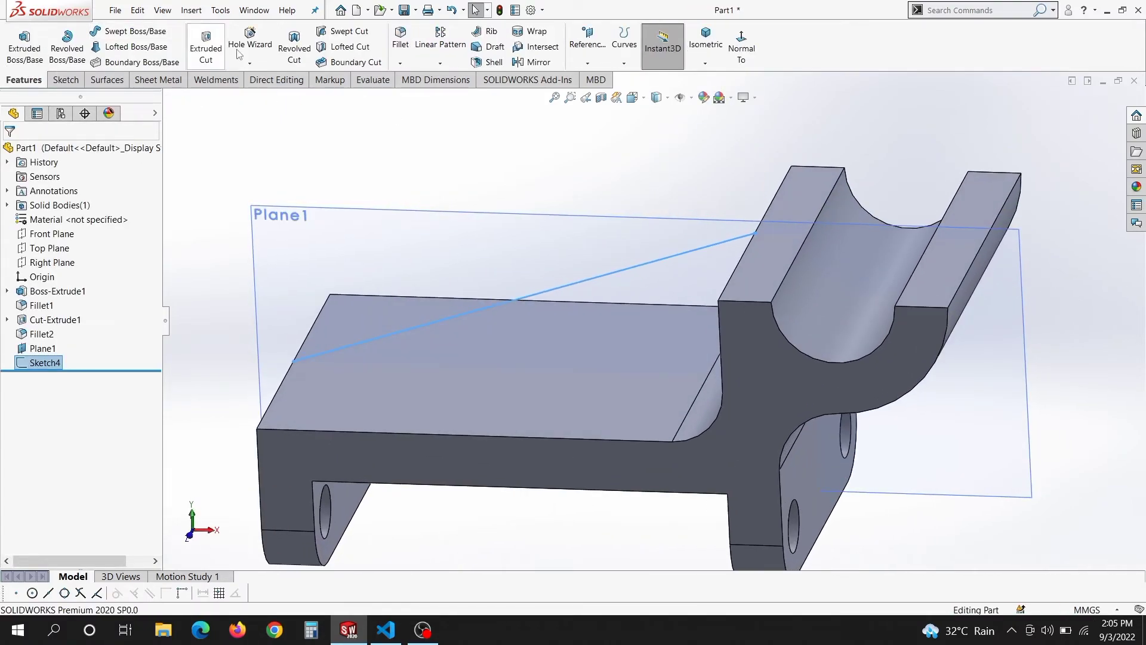
Step: Build a 12 mm thick rib from the diagonal line sketch
click(486, 33)
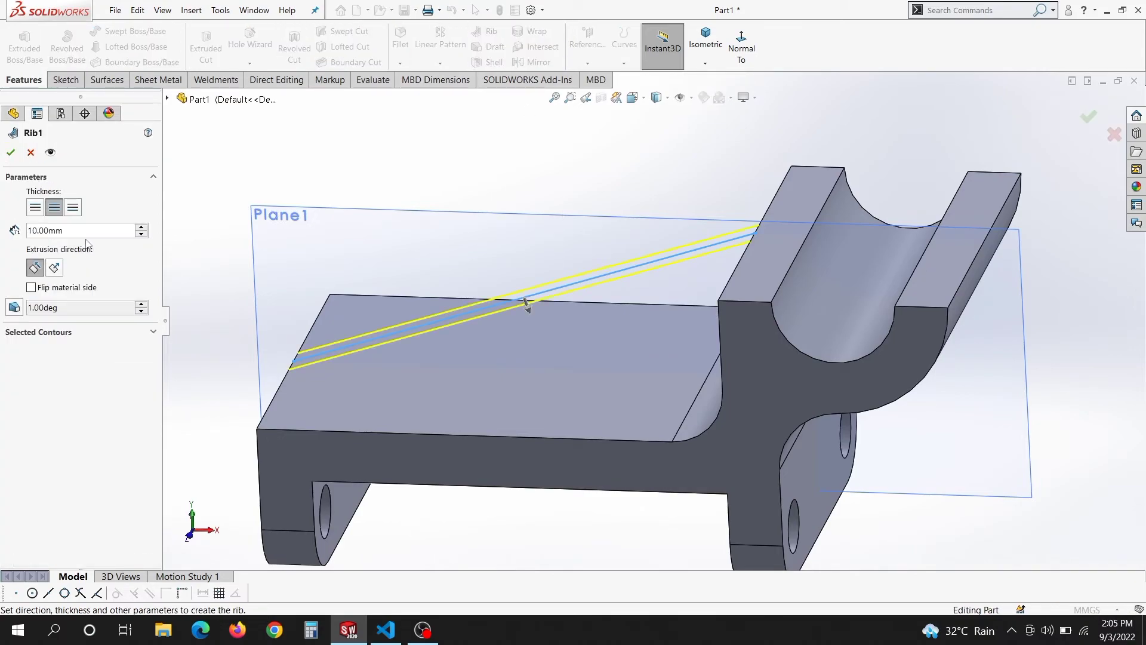
scroll(79, 230, up, 2)
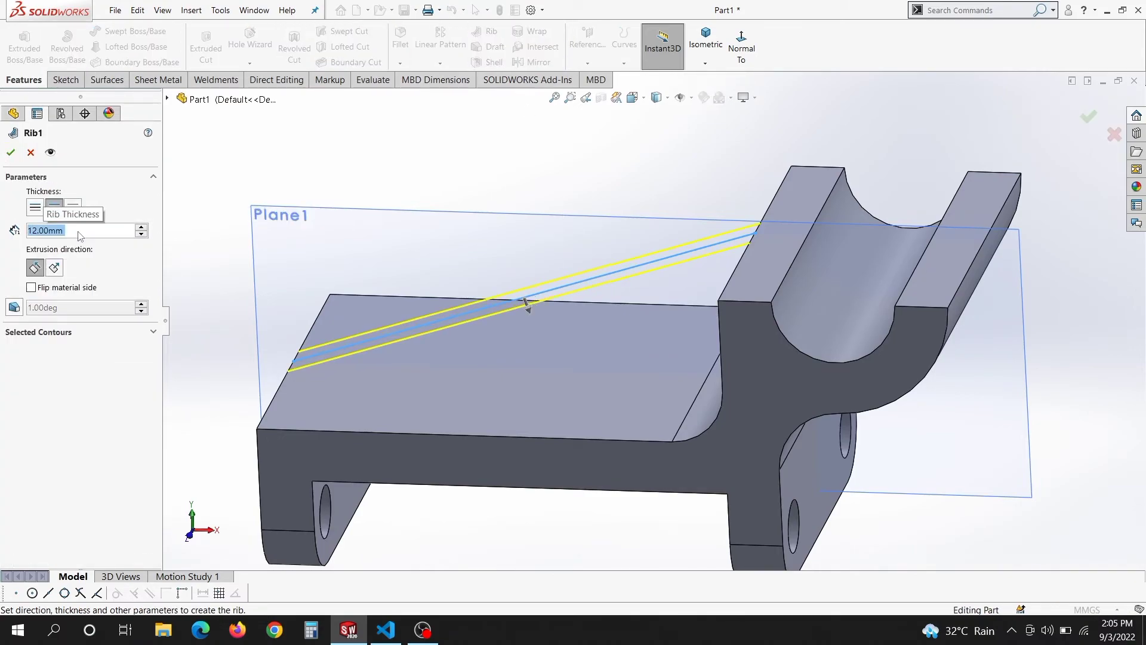
click(11, 152)
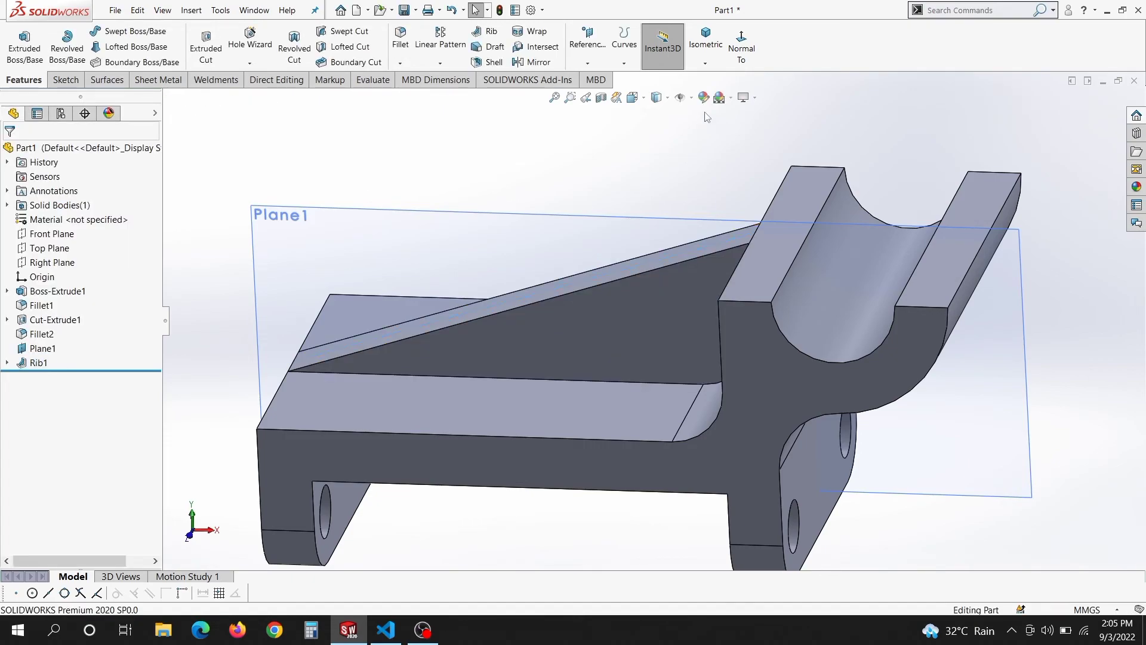
Step: Hide Plane1 and return to the isometric view
right_click(473, 256)
click(482, 199)
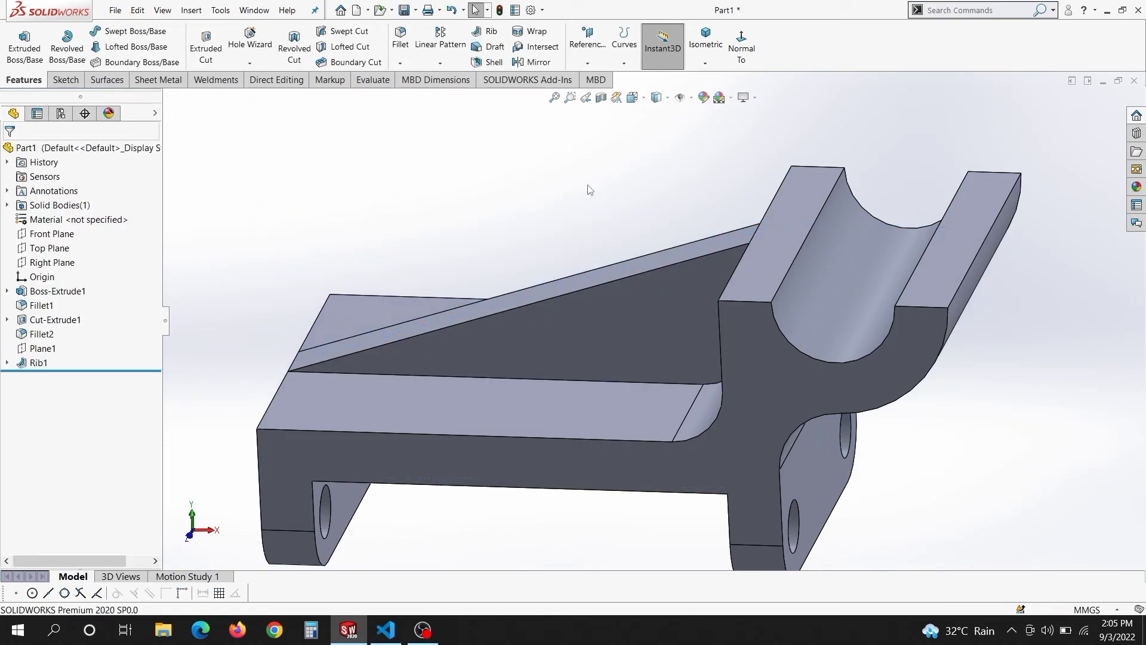
click(705, 42)
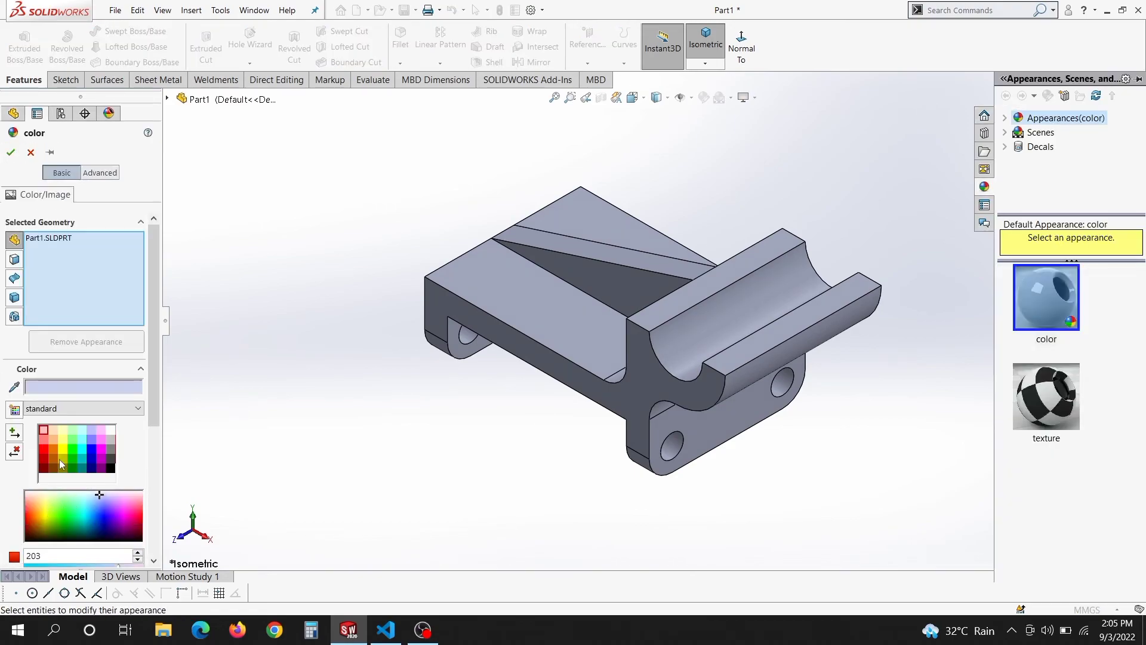
Step: Apply the yellow swatch as the part's colour appearance
click(63, 452)
click(10, 152)
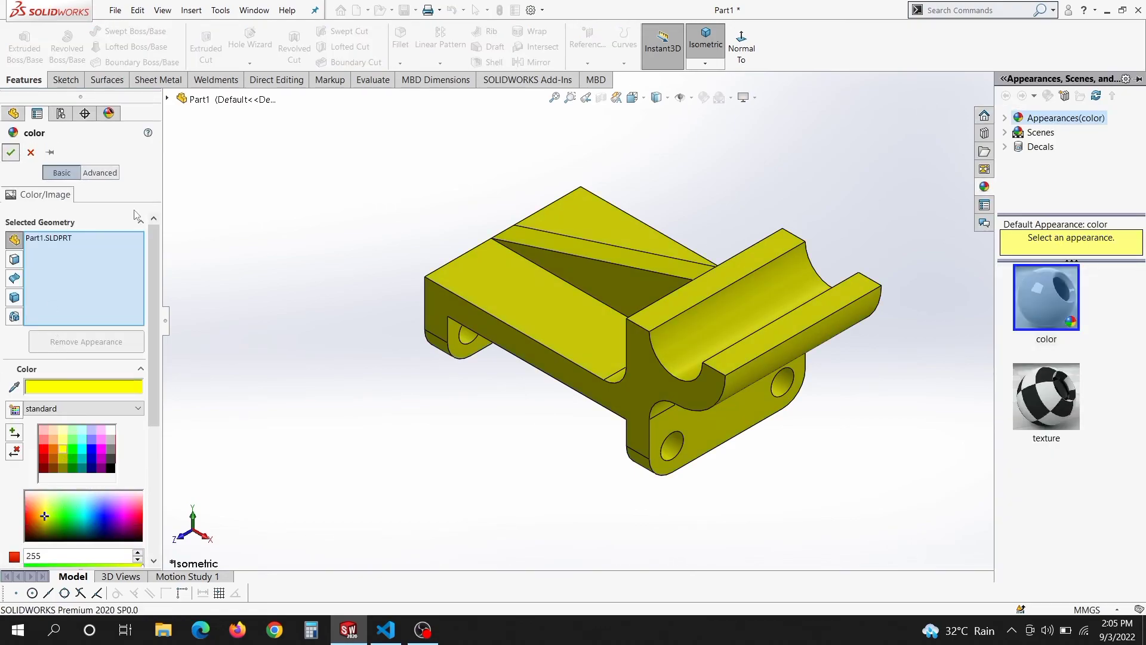